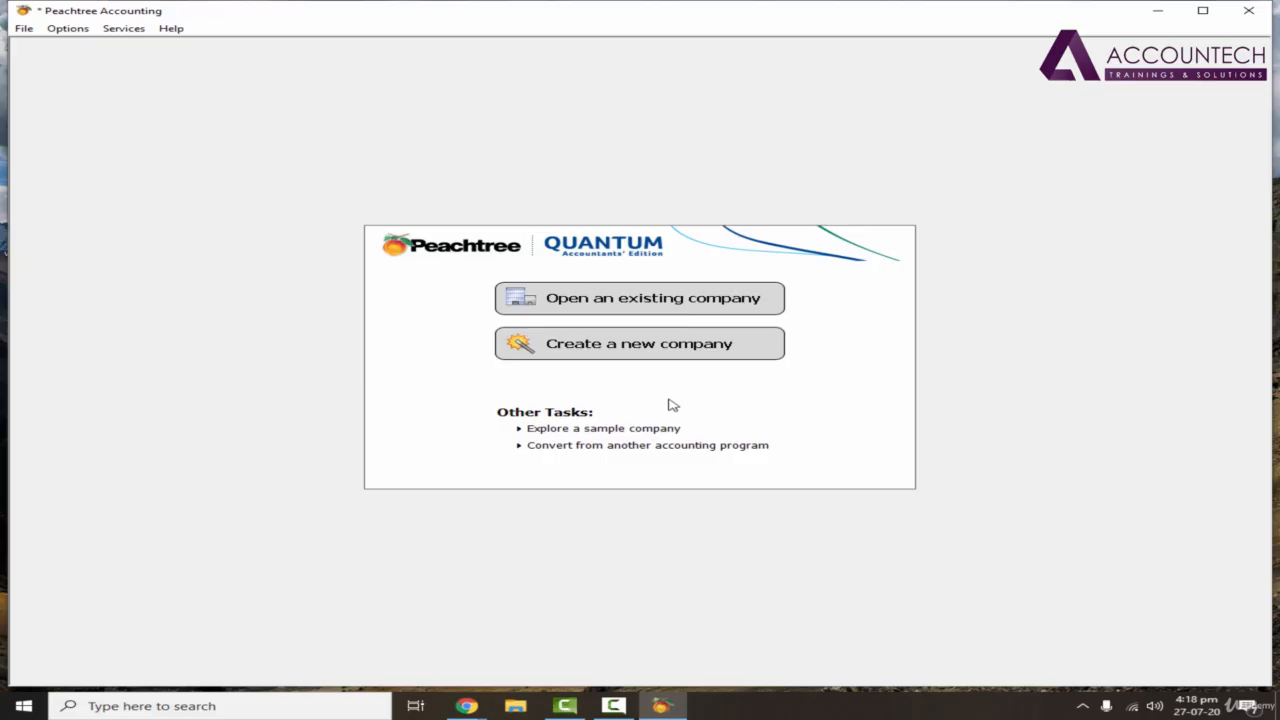
Step: Start creating a new company and make it compatible with Peachtree Quantum 2010
left_click(670, 356)
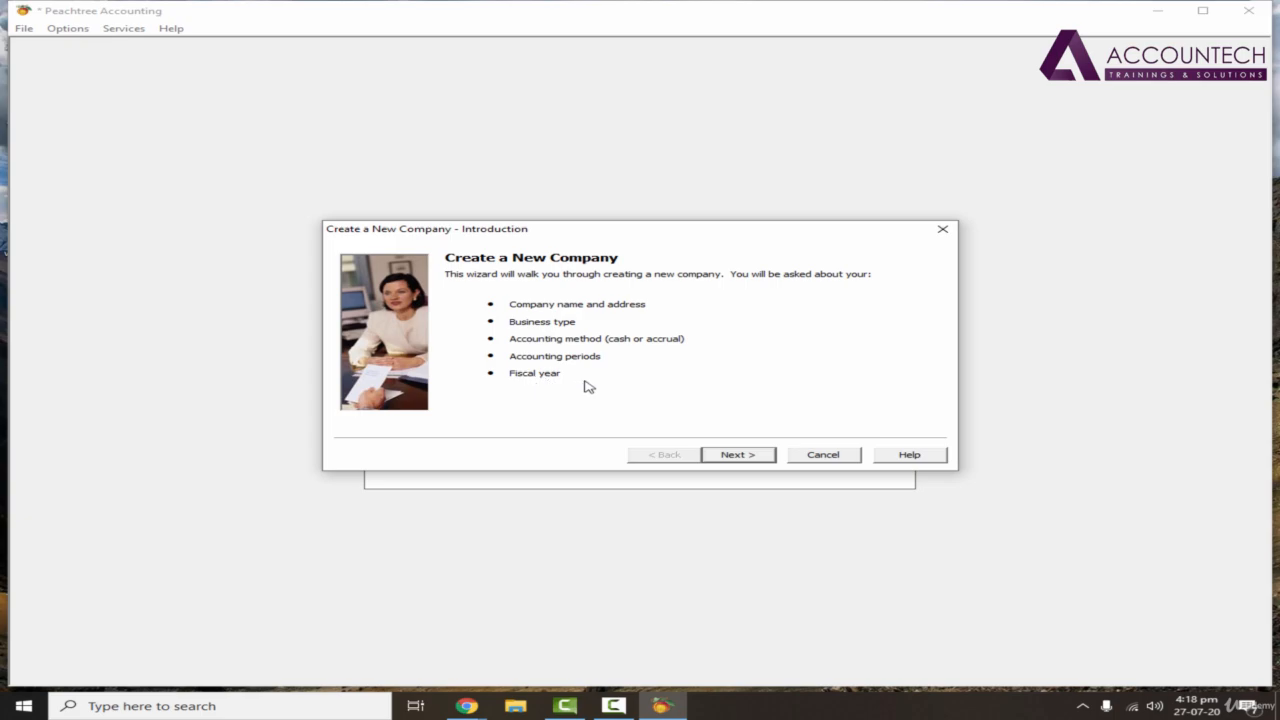
left_click(736, 455)
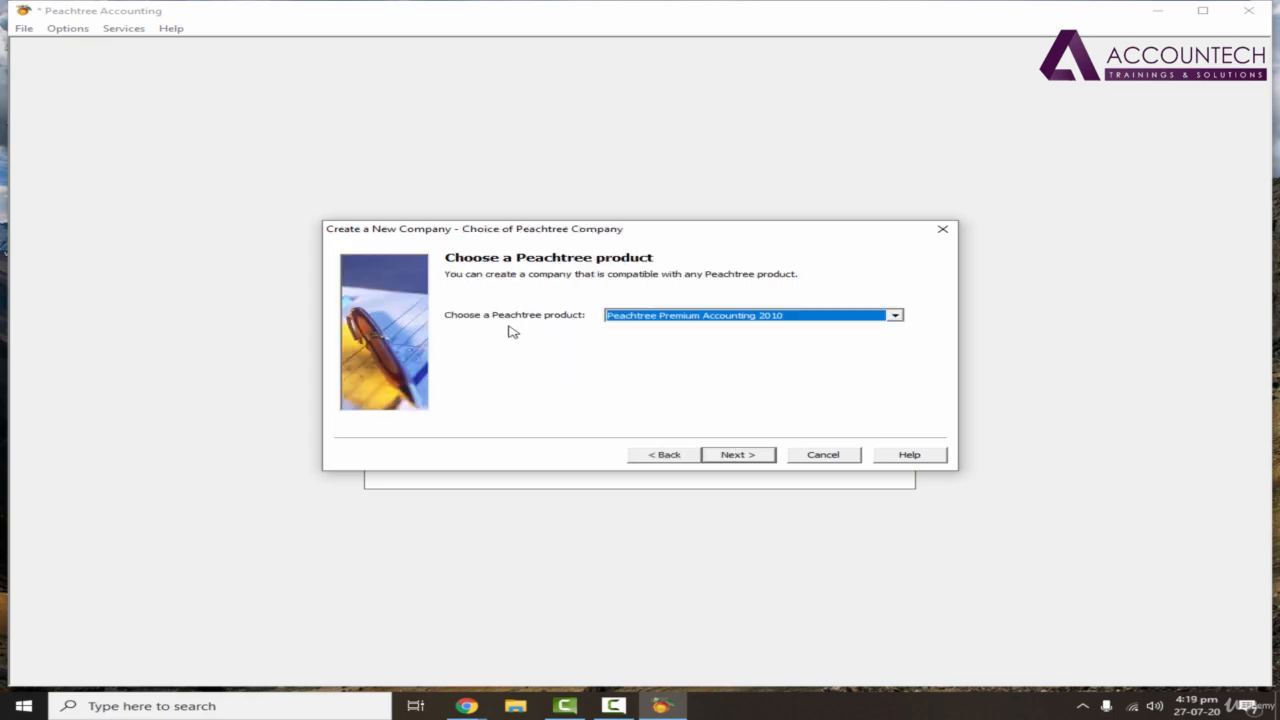
left_click(698, 316)
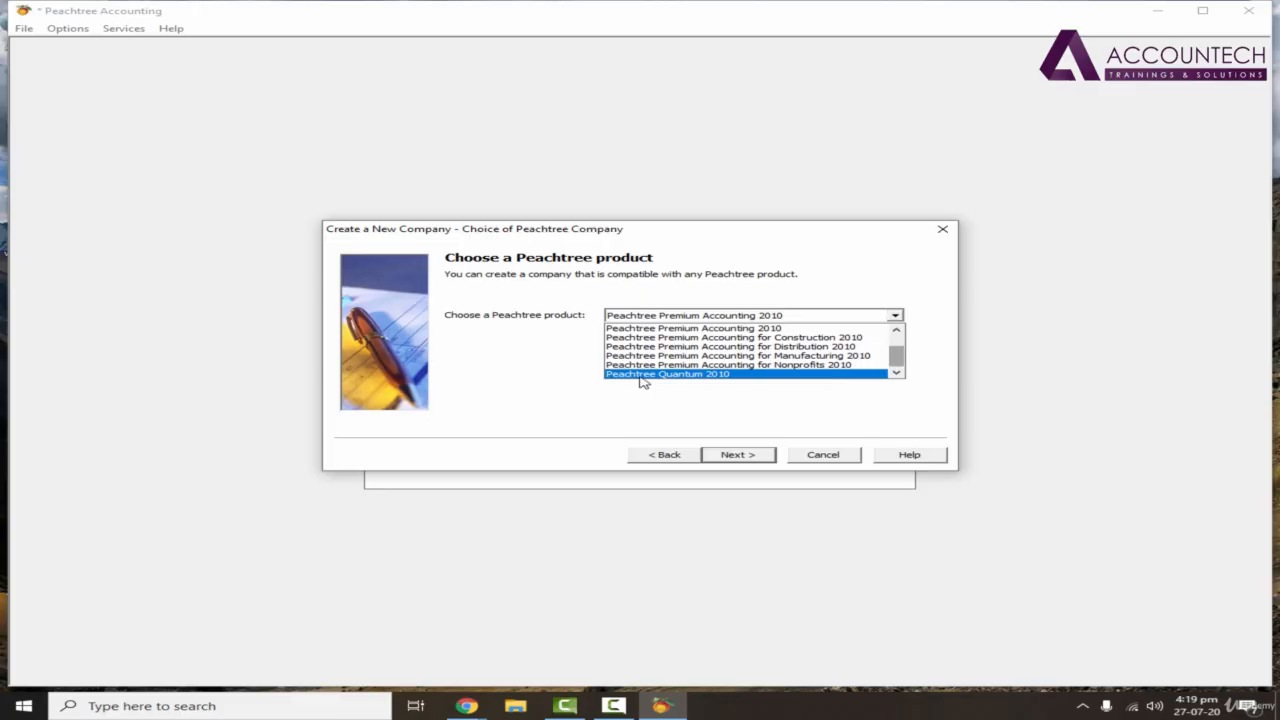
left_click(748, 374)
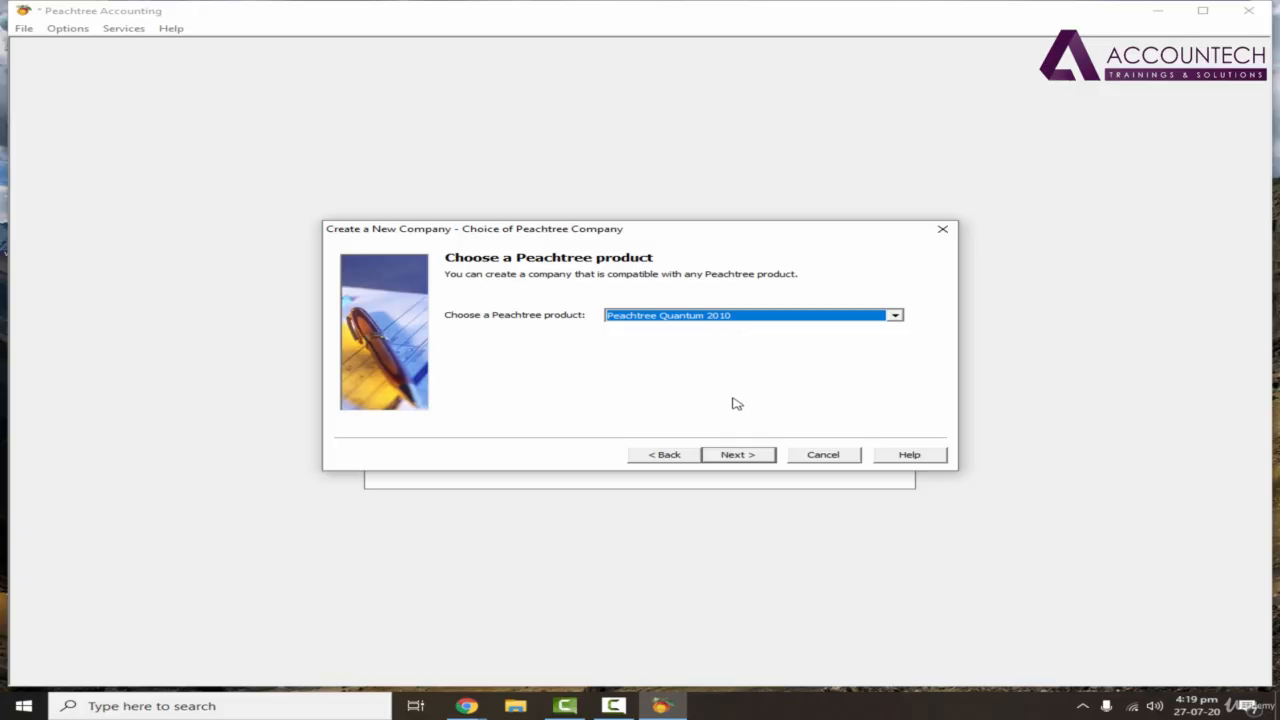
left_click(750, 462)
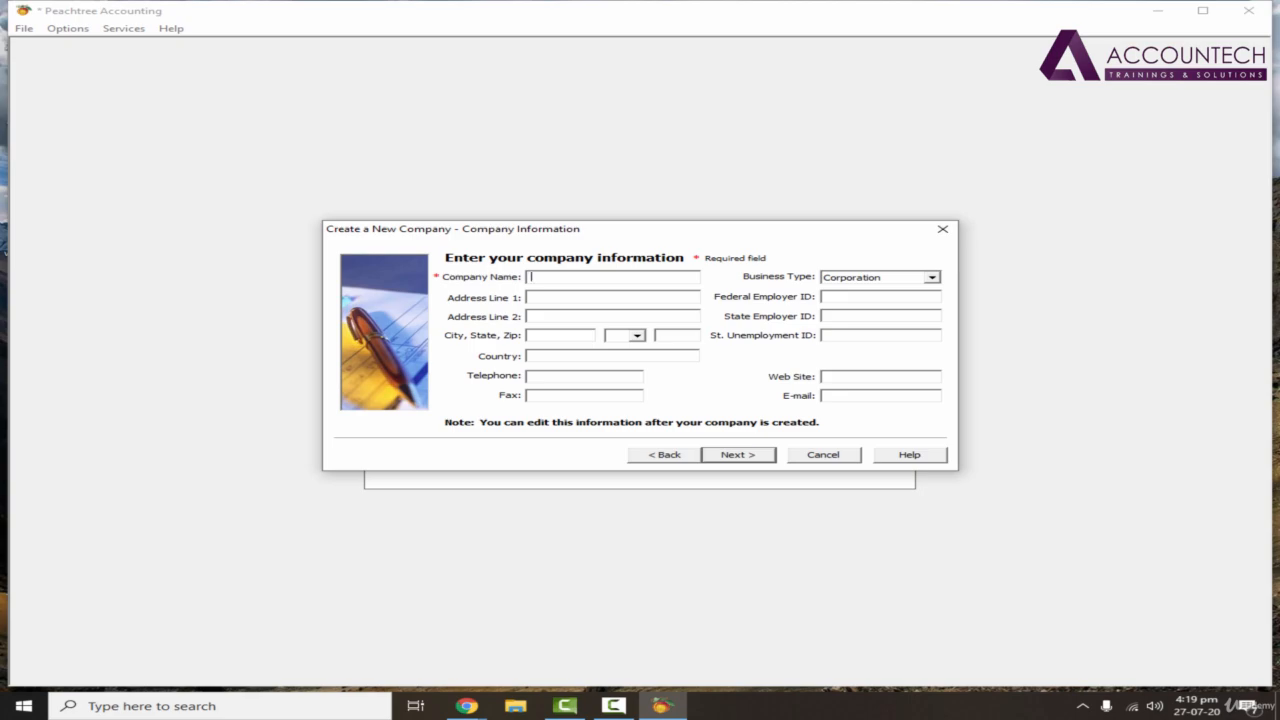
Step: Show the desktop and open the Zain Traders 2020 PDF in Foxit Reader
right_click(900, 714)
left_click(808, 715)
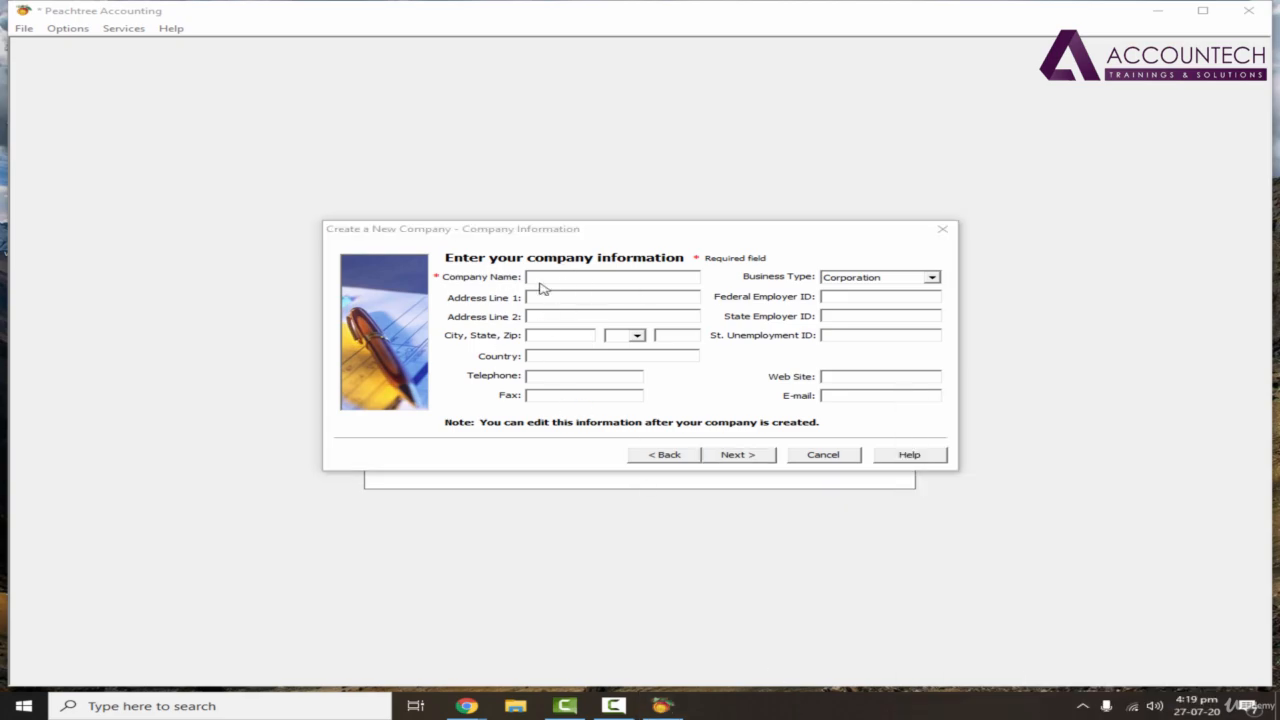
right_click(868, 708)
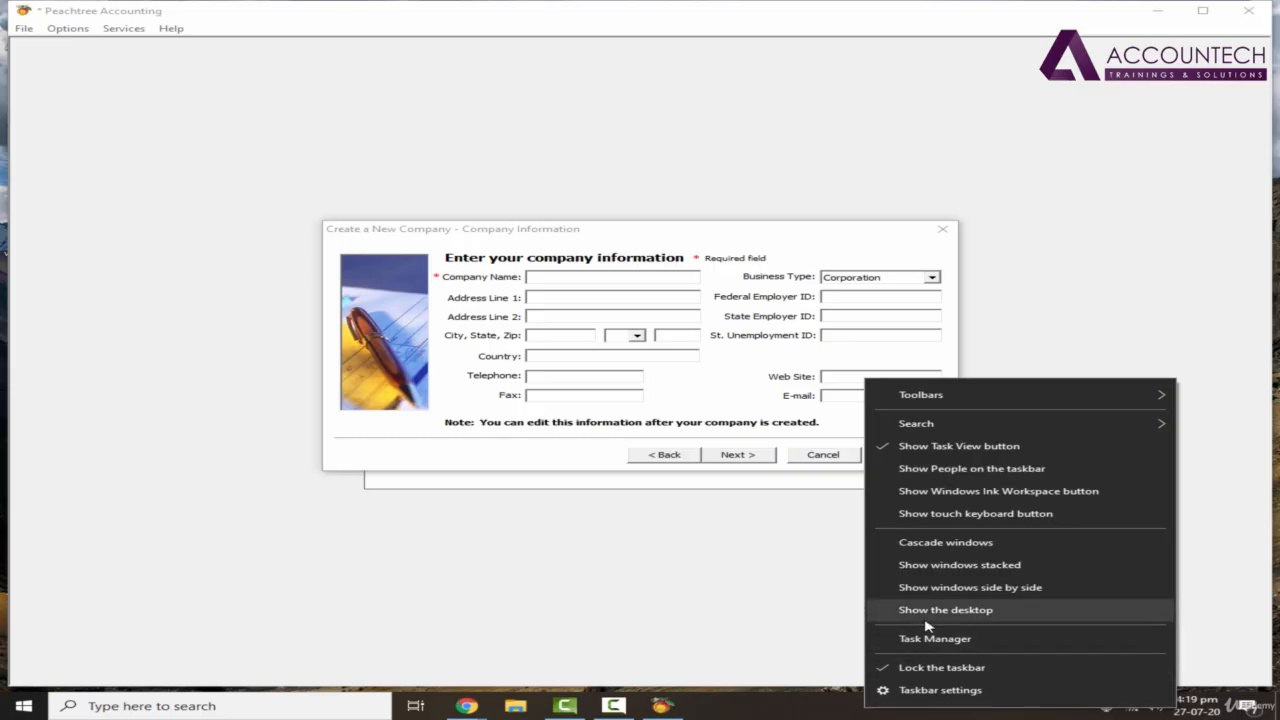
left_click(926, 612)
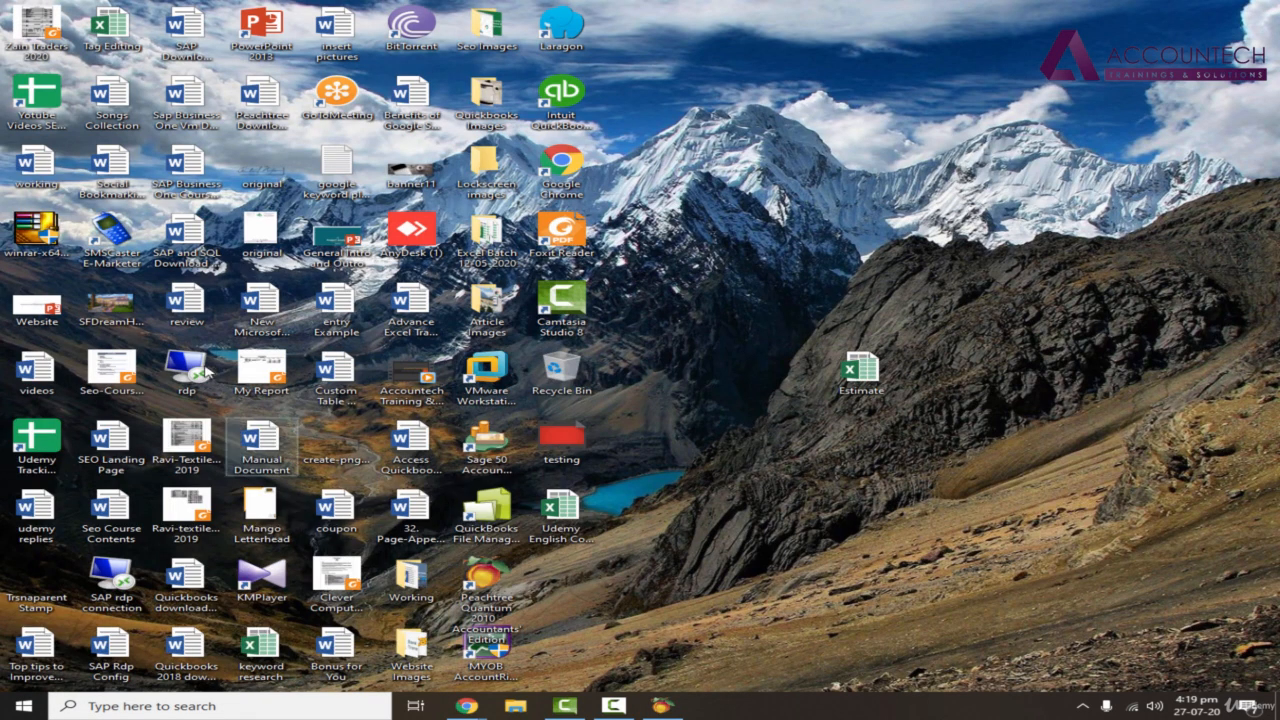
double_click(36, 32)
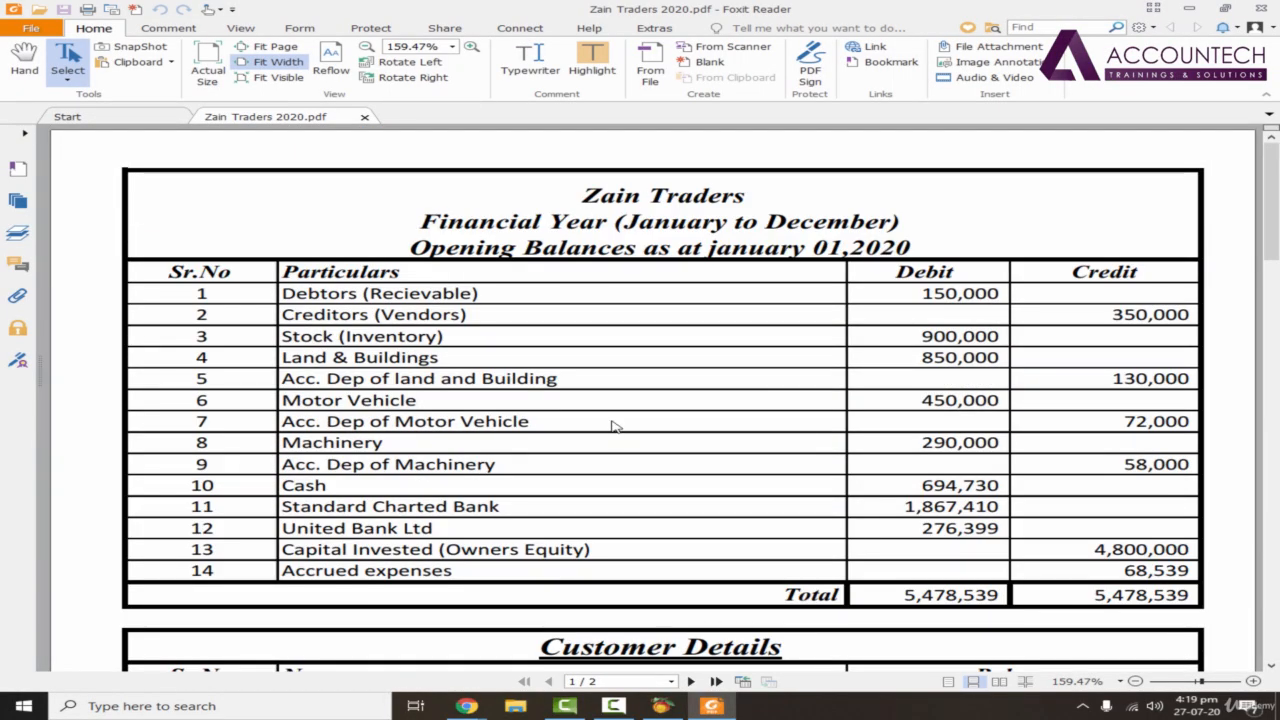
Step: Return to Peachtree, name the company Zain Traders and keep the sample business type as the creation method
left_click(662, 706)
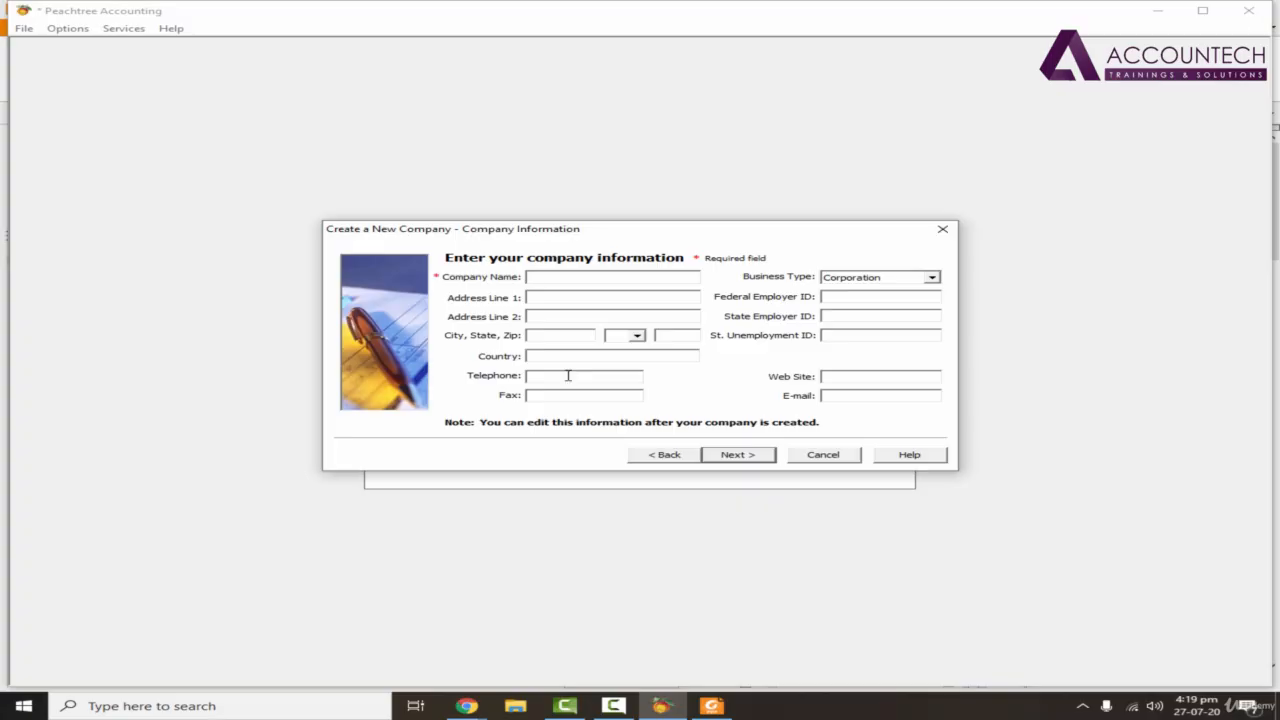
type("Zain Traders")
left_click(735, 455)
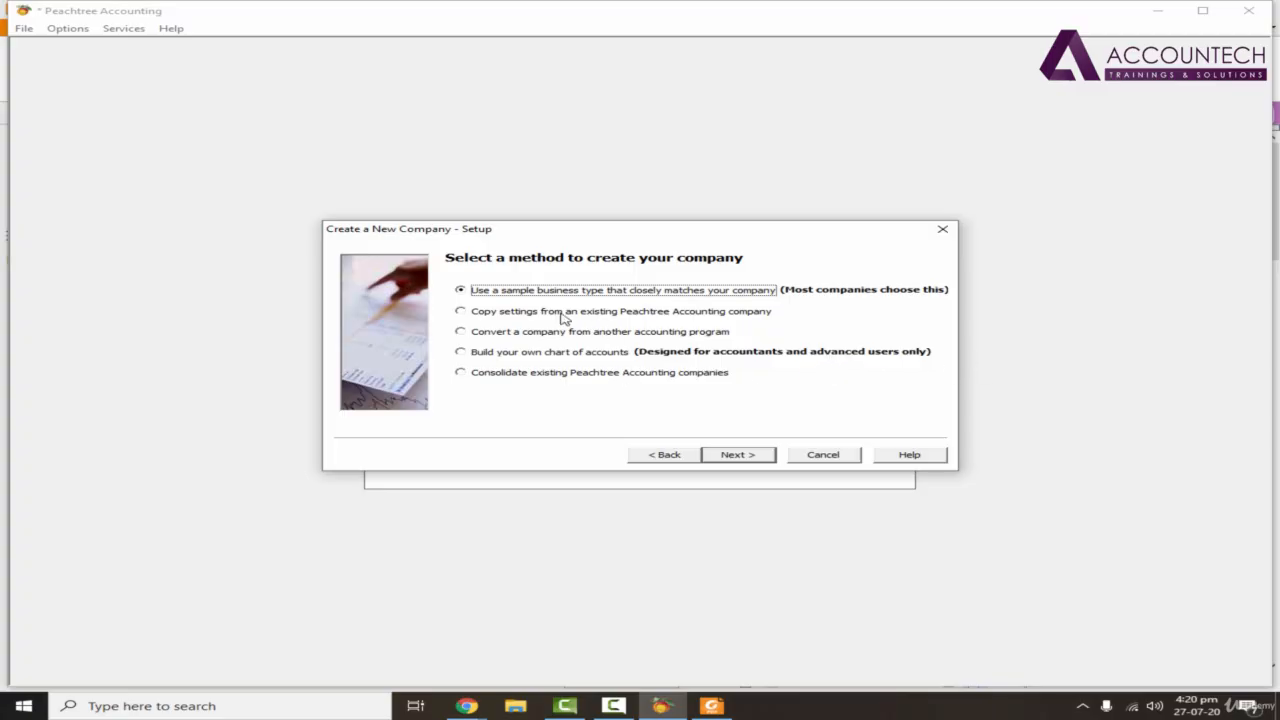
left_click(766, 456)
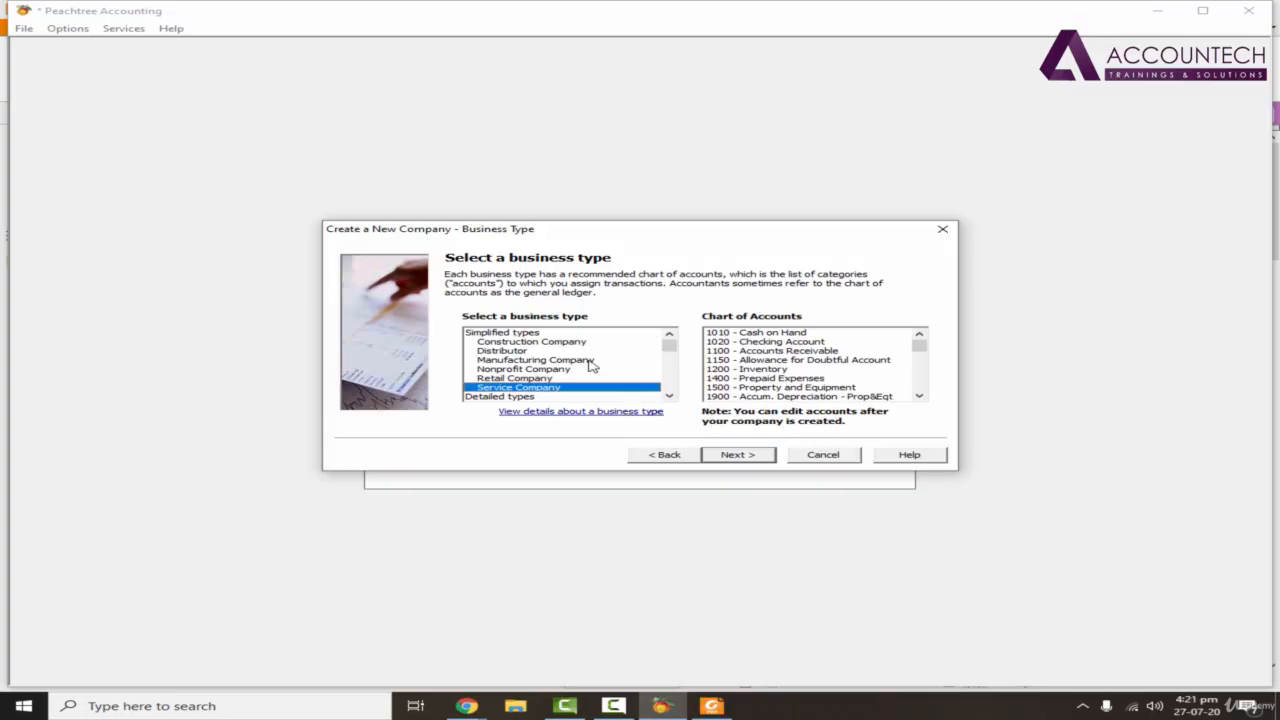
Step: Preview the recommended chart of accounts for the simplified Construction Company business type
left_click(528, 342)
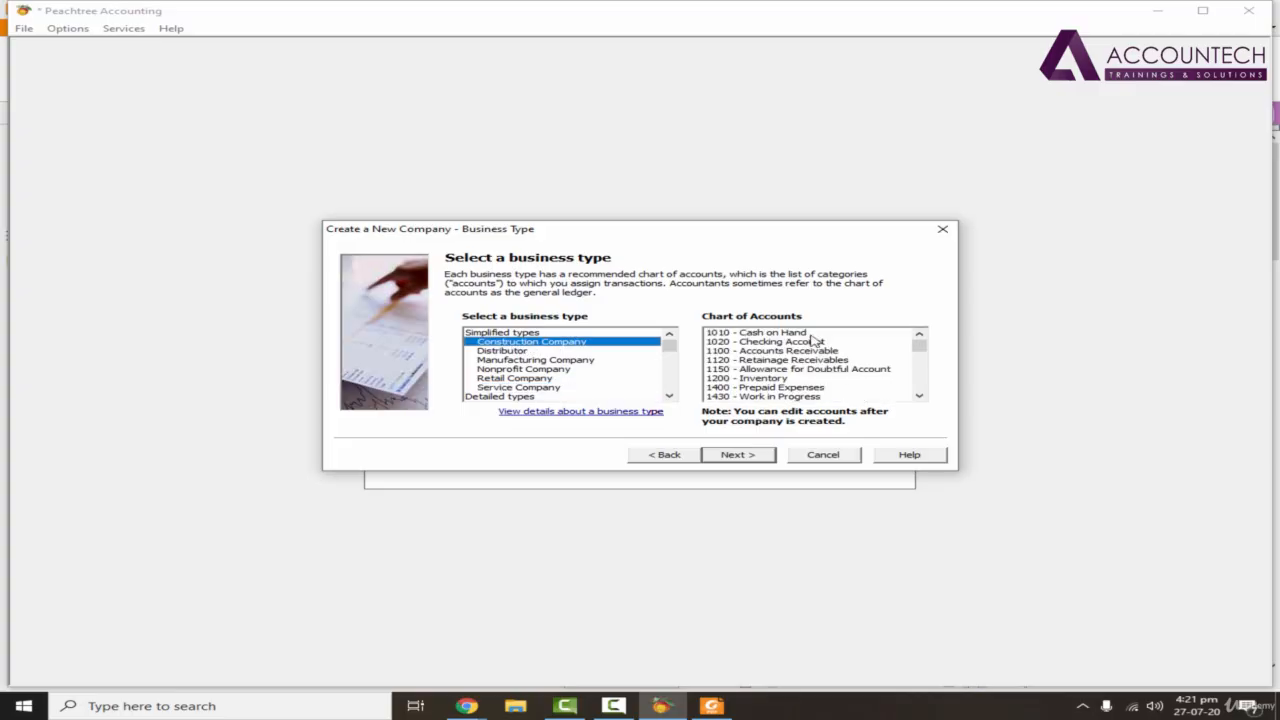
double_click(919, 396)
left_click(919, 396)
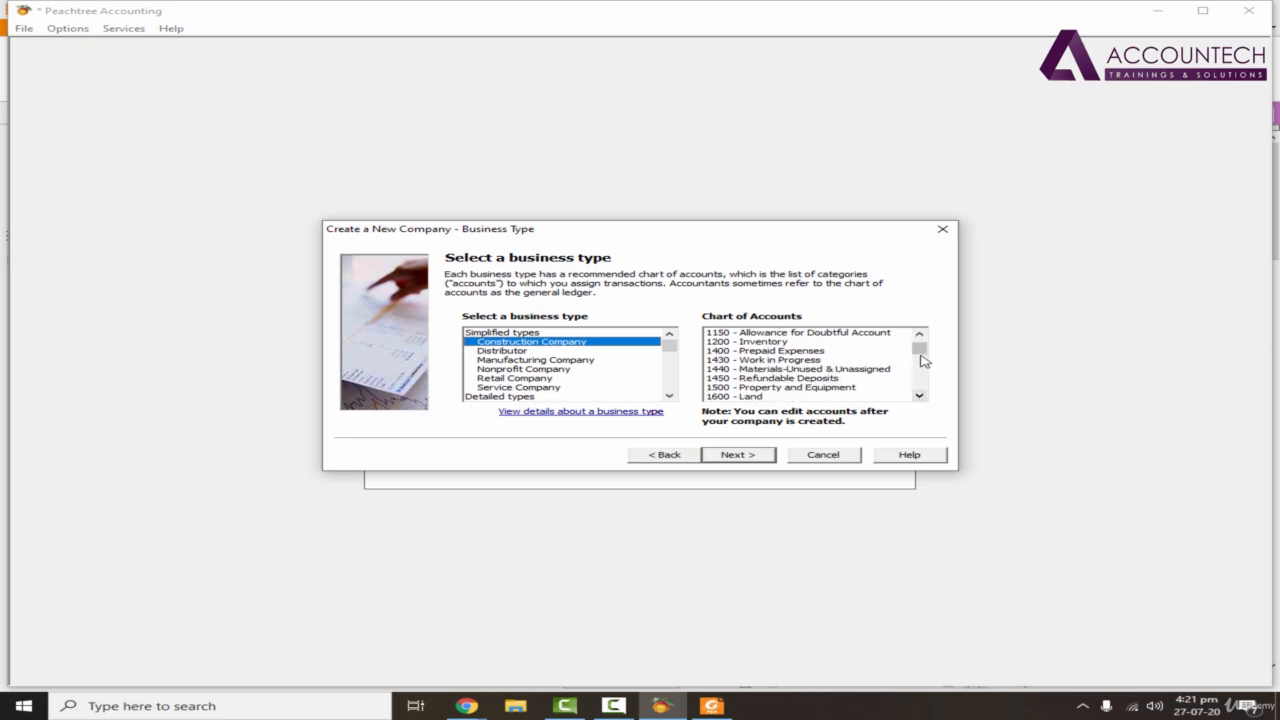
Step: Look through the simplified and detailed business types offered for the new company
left_click(670, 396)
left_click(670, 396)
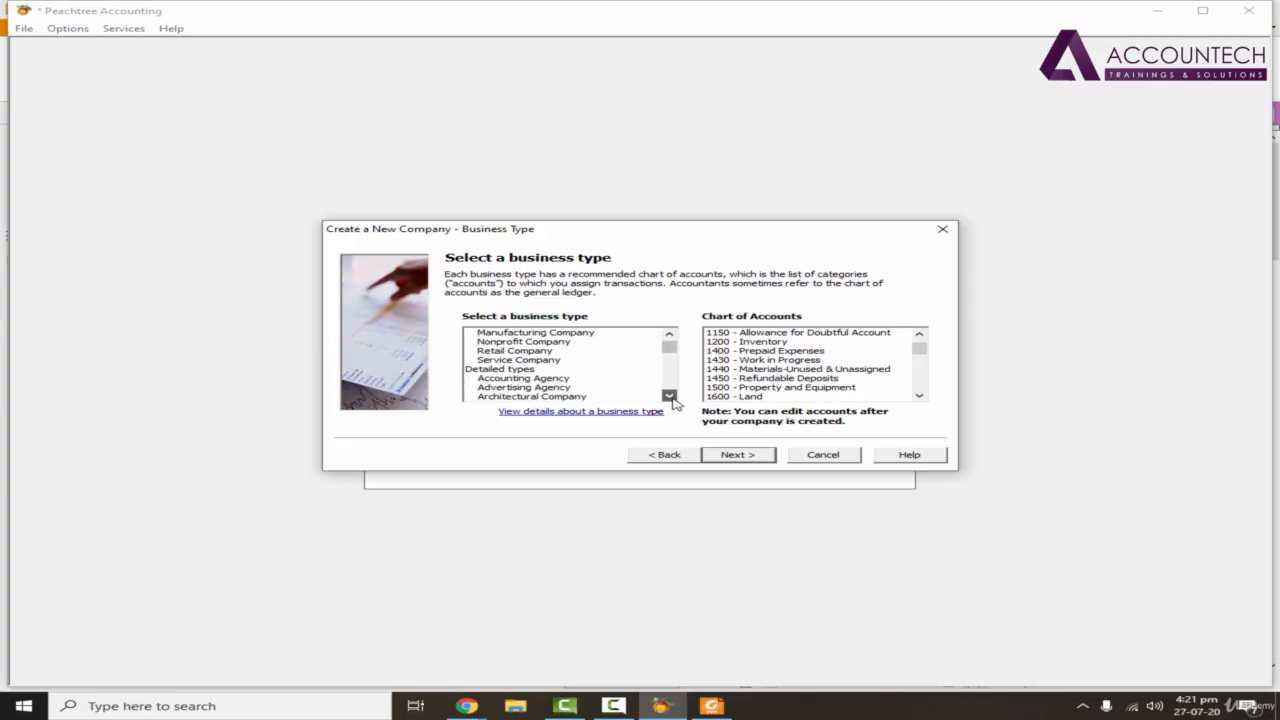
left_click(670, 396)
left_click(670, 396)
left_click(670, 396)
left_click(670, 396)
left_click(670, 396)
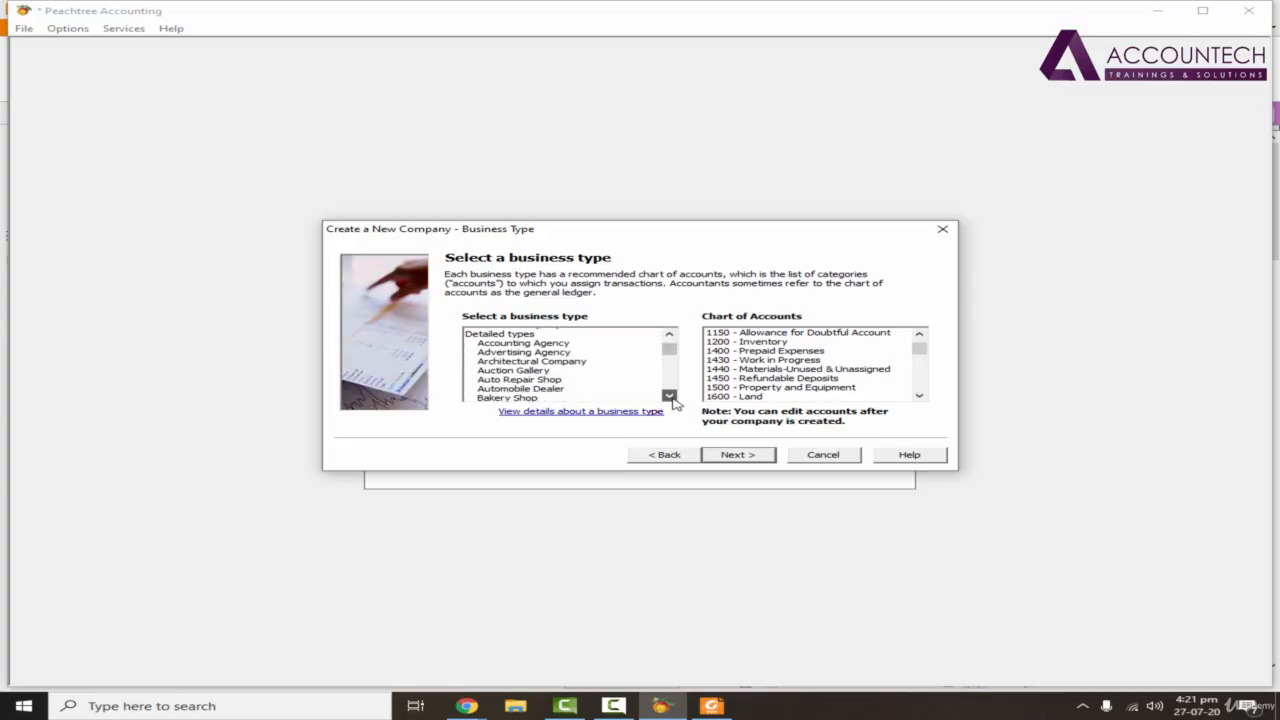
left_click(670, 396)
left_click(670, 396)
left_click(670, 396)
left_click(670, 396)
left_click(670, 396)
left_click(670, 396)
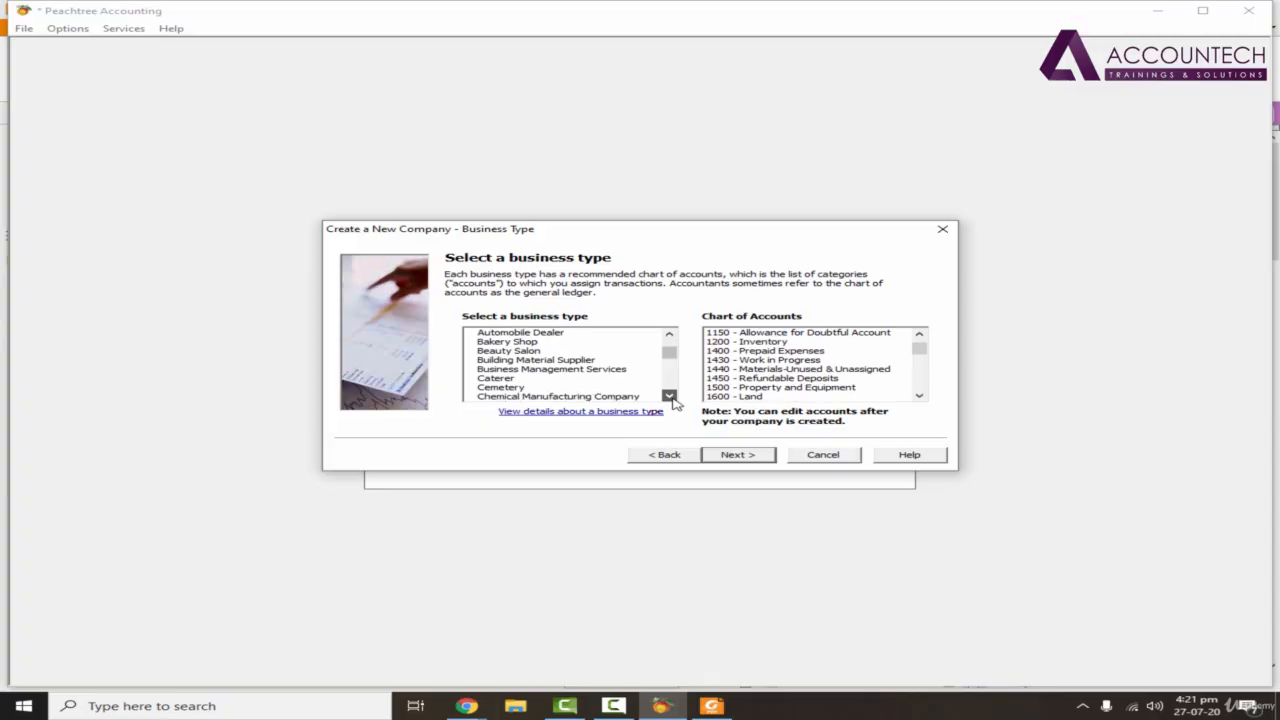
left_click(670, 396)
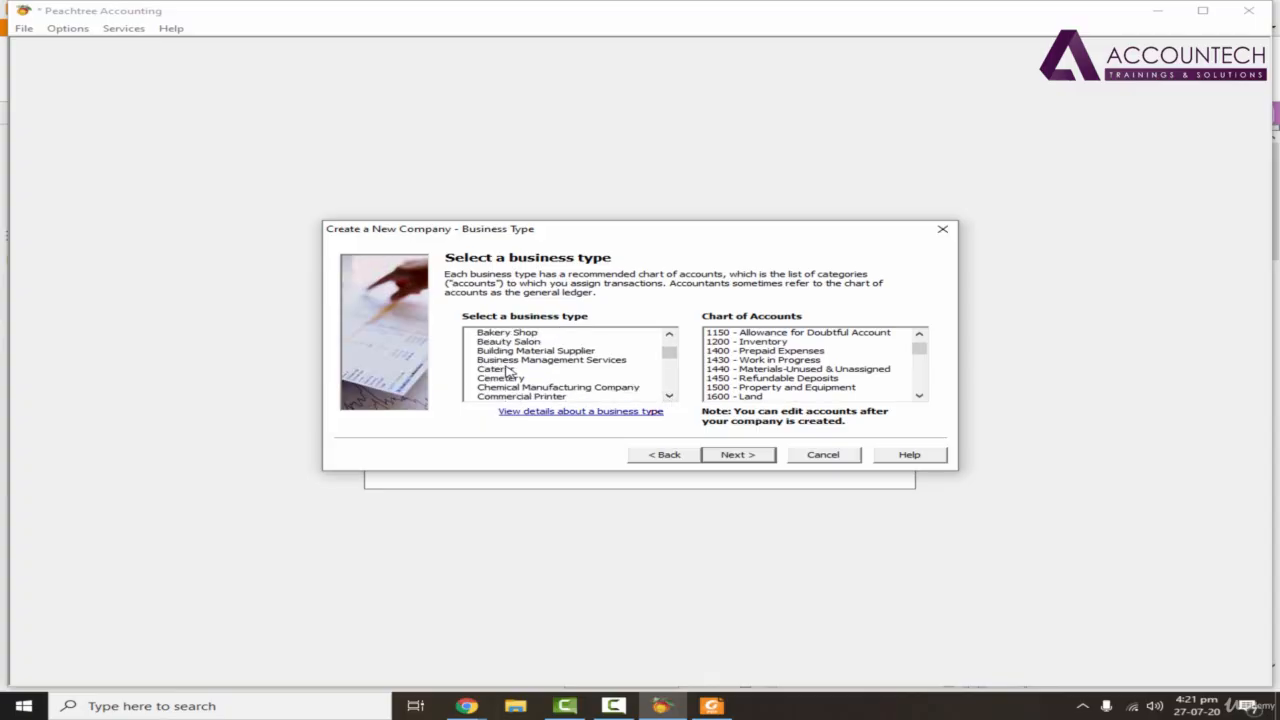
left_click(670, 396)
left_click(670, 396)
left_click(670, 396)
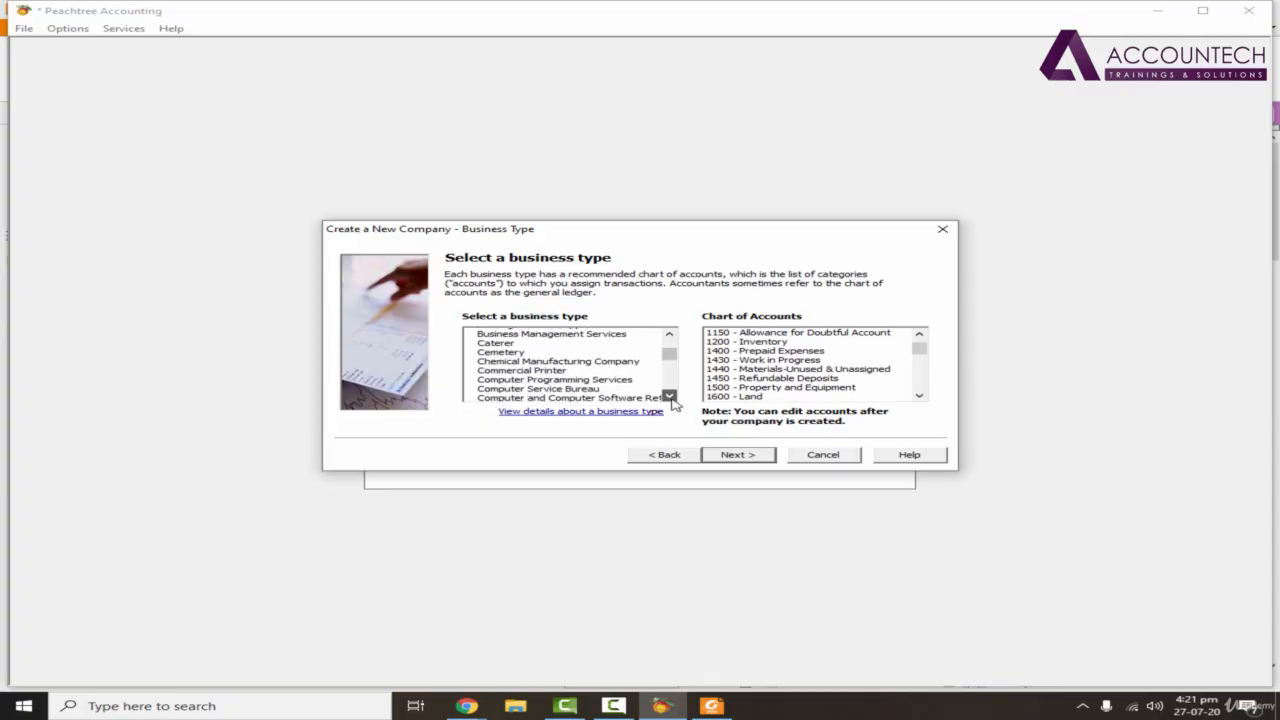
left_click(670, 396)
left_click(670, 396)
left_click(670, 396)
left_click(670, 396)
left_click(670, 396)
left_click(670, 396)
left_click(670, 396)
left_click(670, 396)
left_click(670, 396)
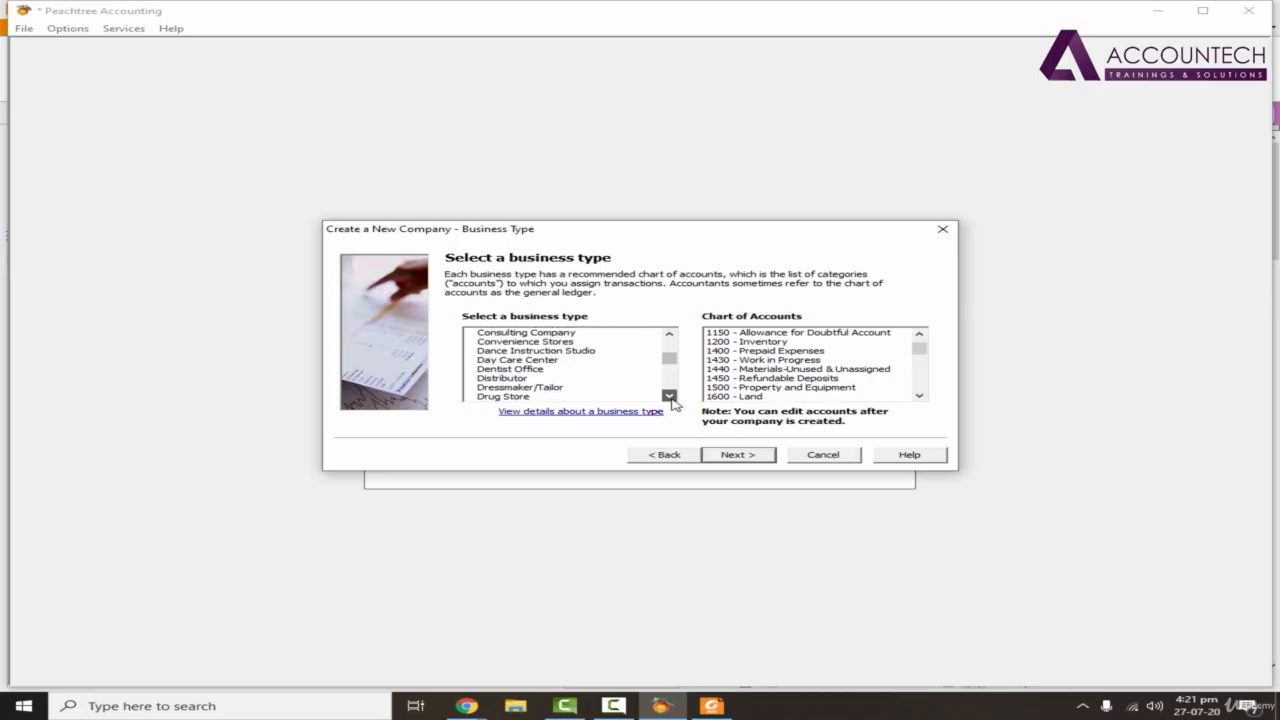
left_click(670, 396)
left_click(670, 396)
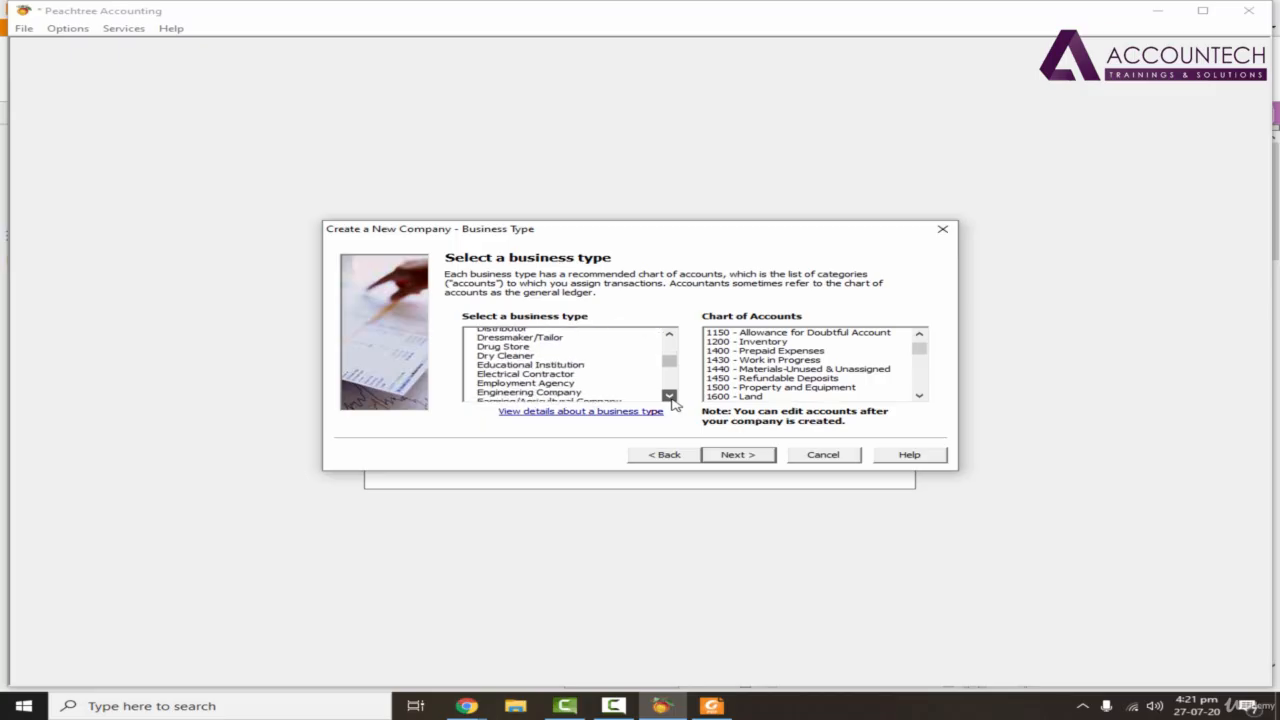
left_click(670, 396)
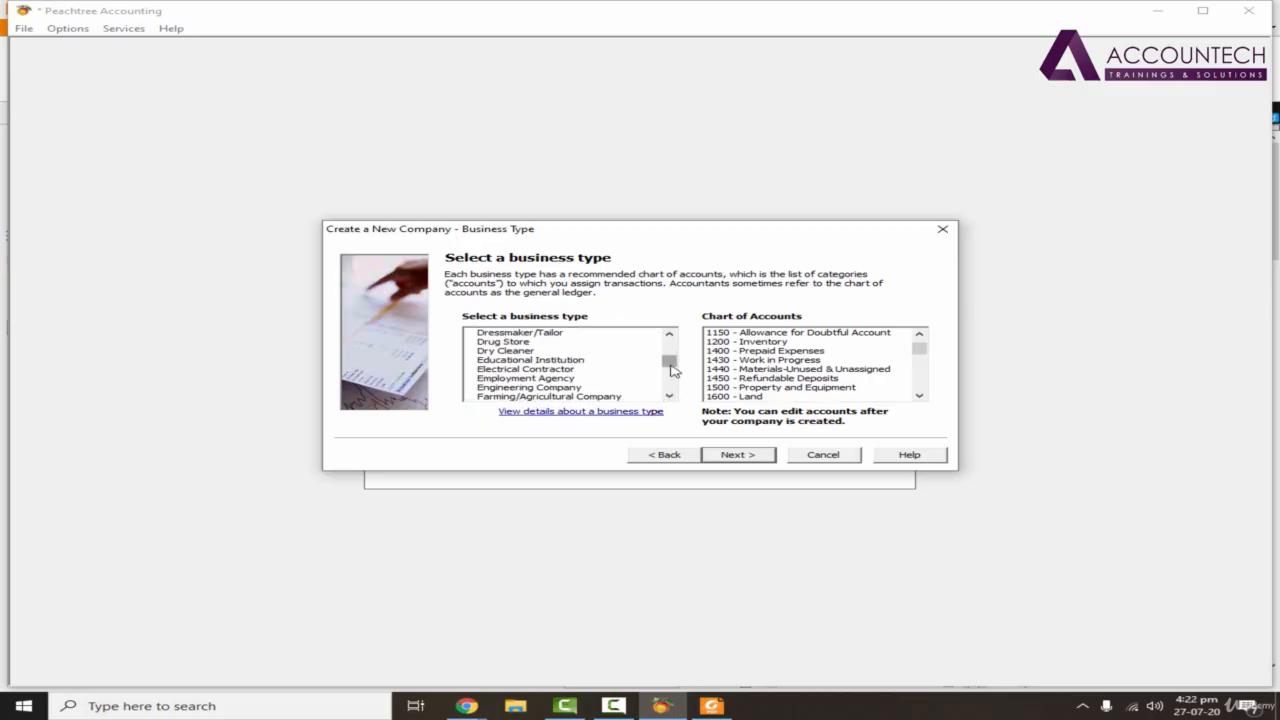
left_click_drag(672, 364, 672, 350)
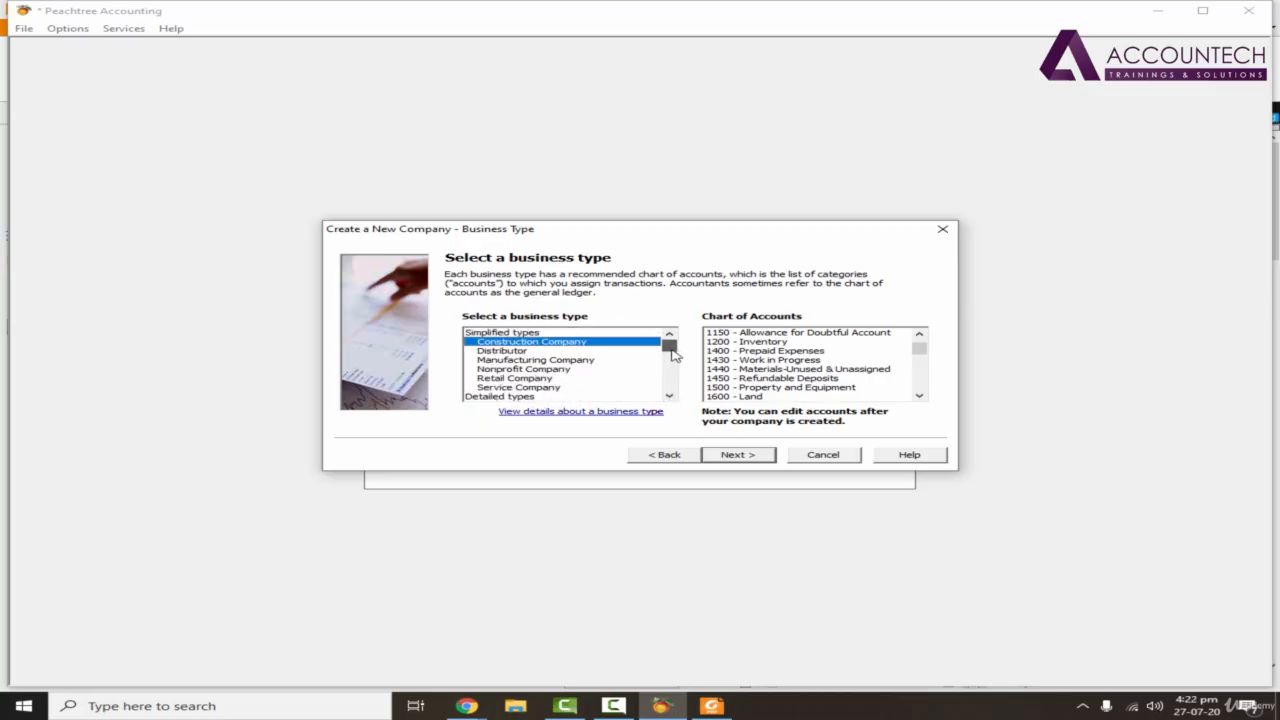
left_click(669, 396)
left_click(669, 396)
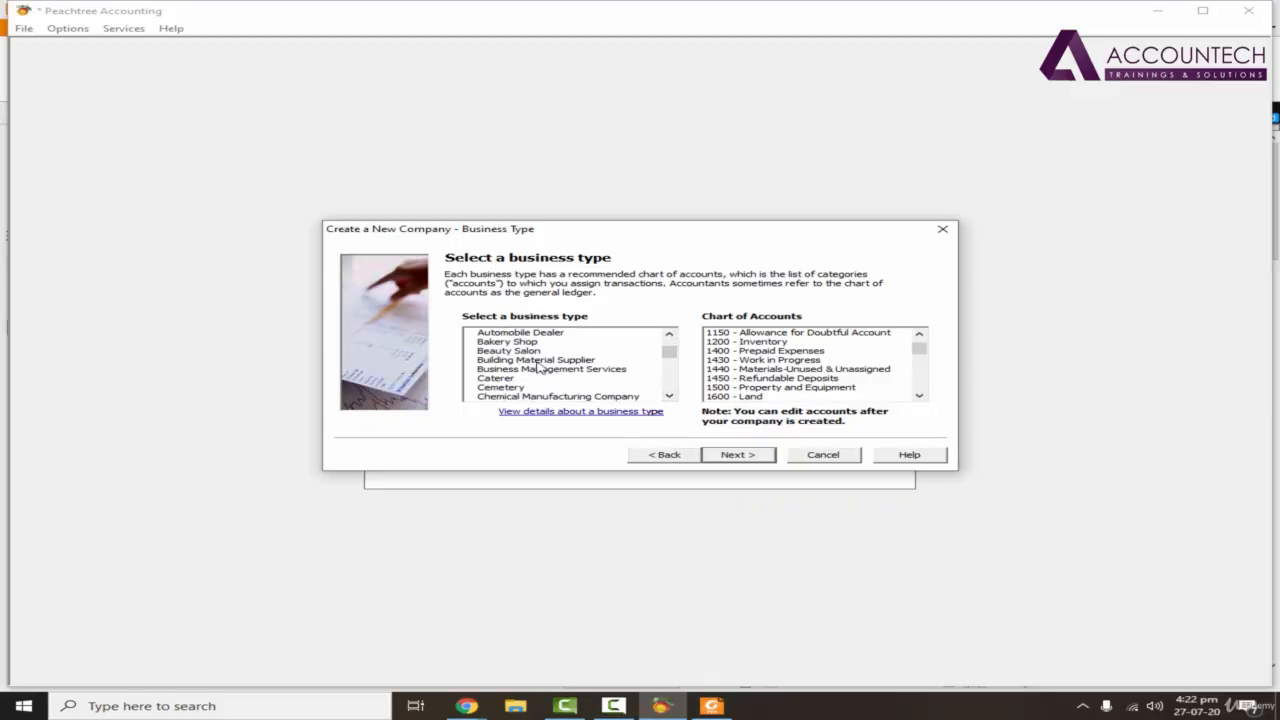
Step: Choose Unified Chart of Accounts from the detailed business types and continue to the accounting method
left_click_drag(673, 364, 673, 397)
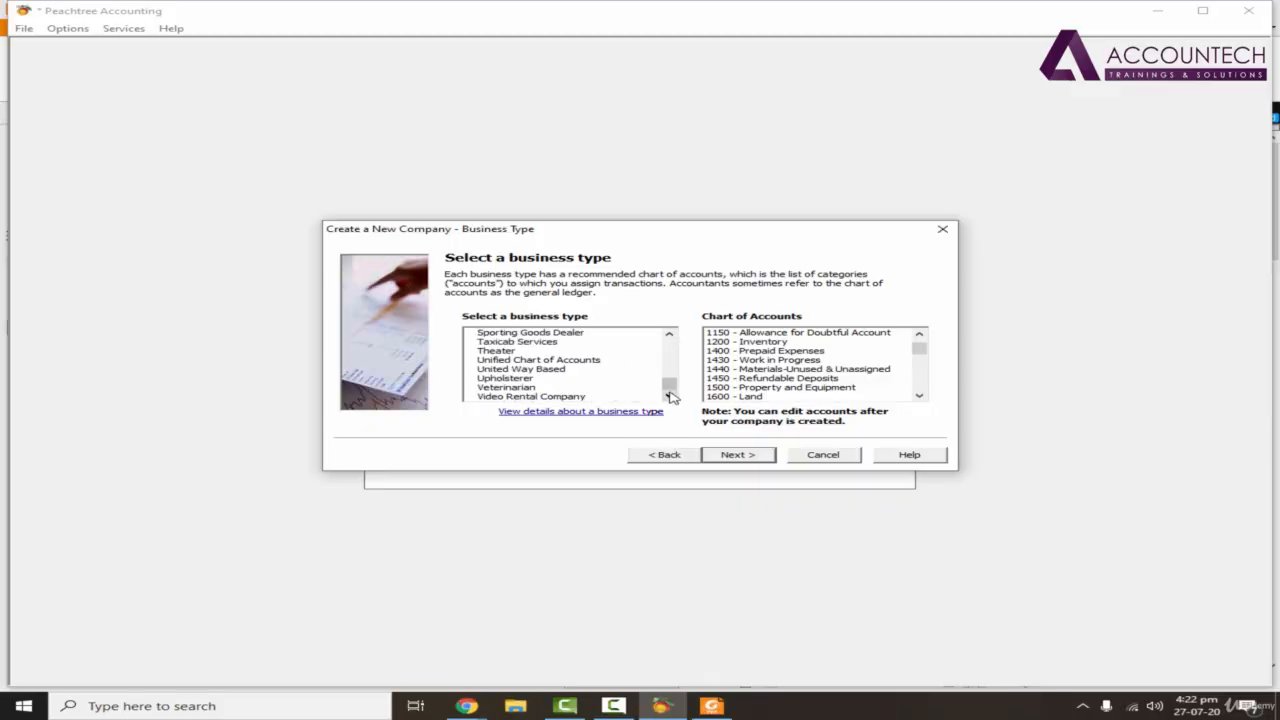
left_click(540, 361)
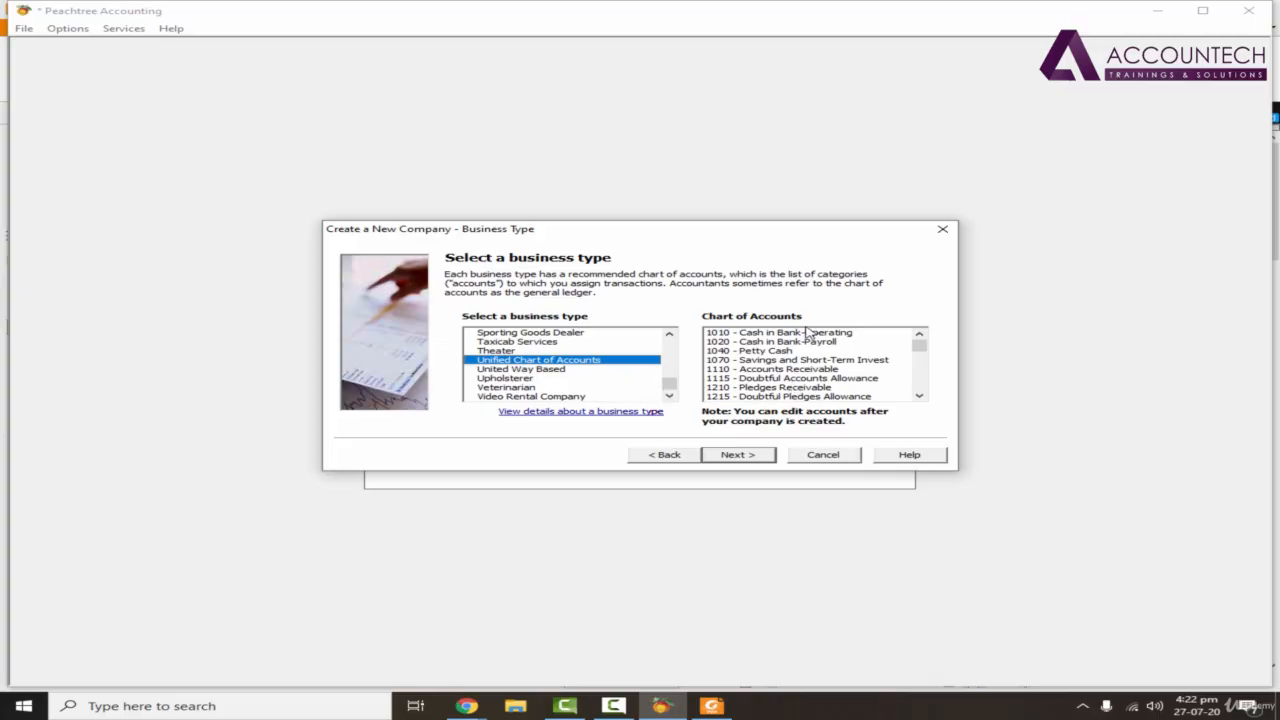
left_click(770, 456)
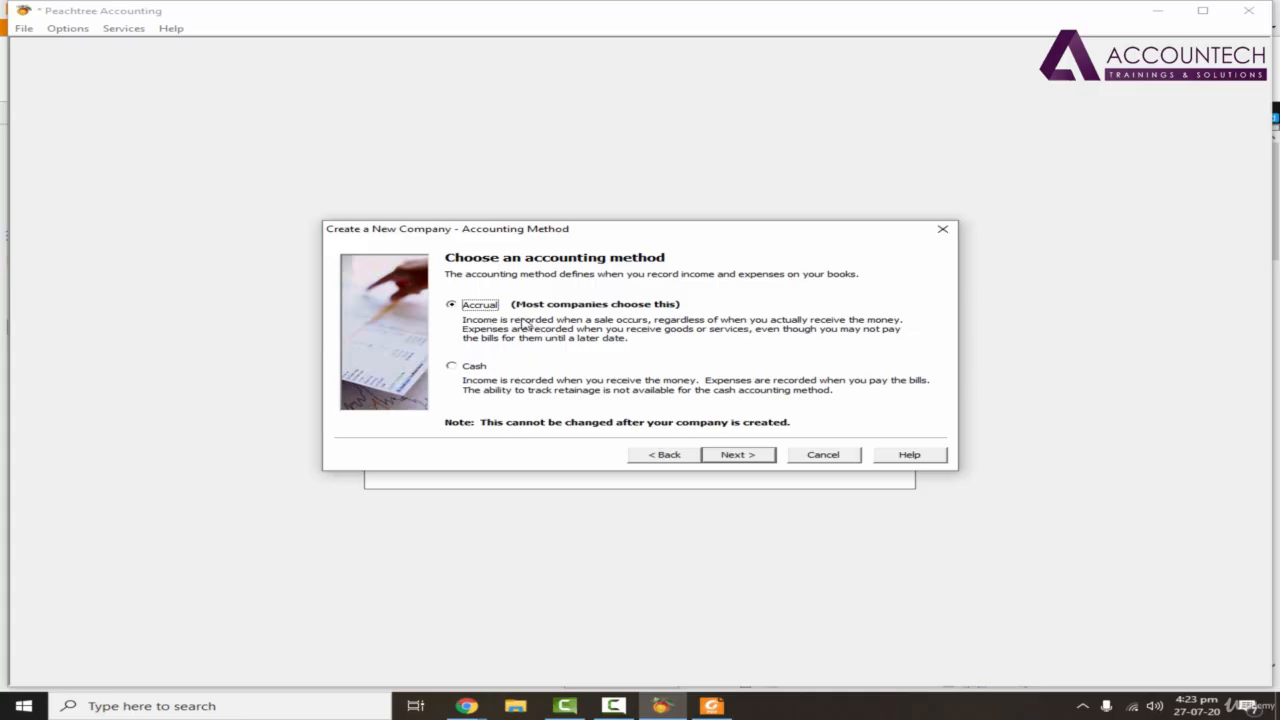
Step: Accept Accrual as the accounting method and SmartPosting as the posting method
left_click(750, 458)
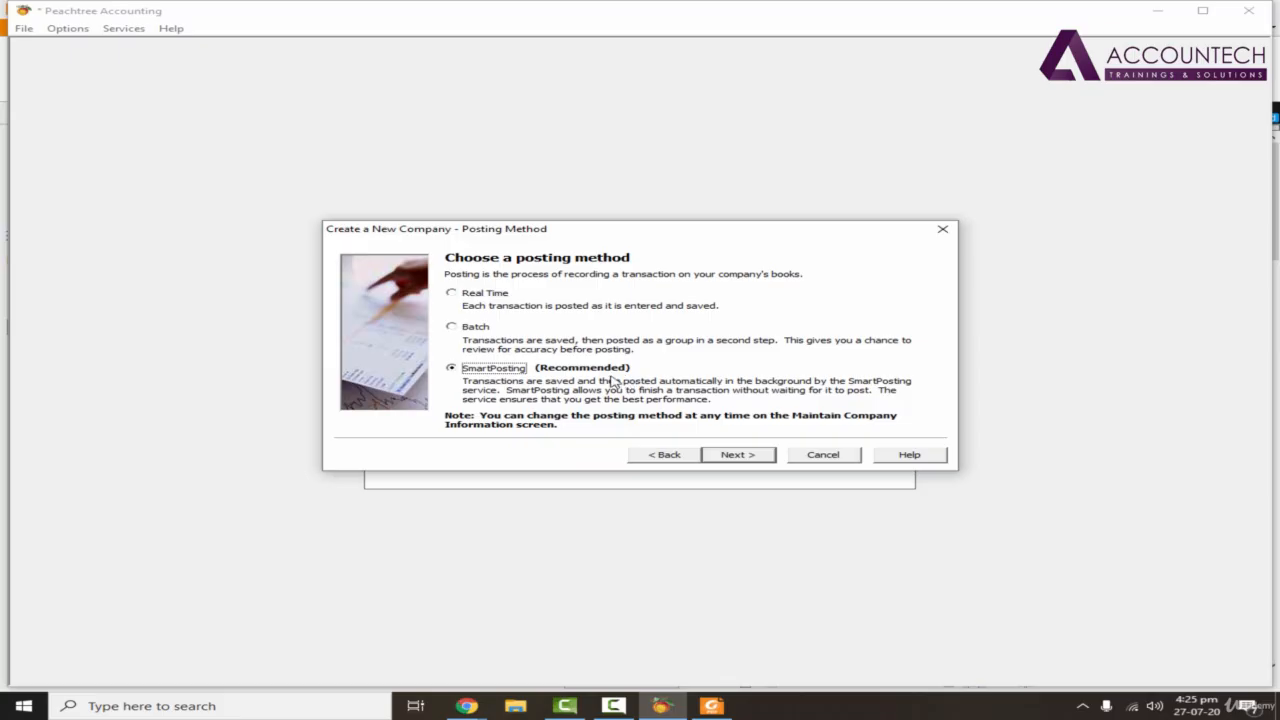
left_click(753, 459)
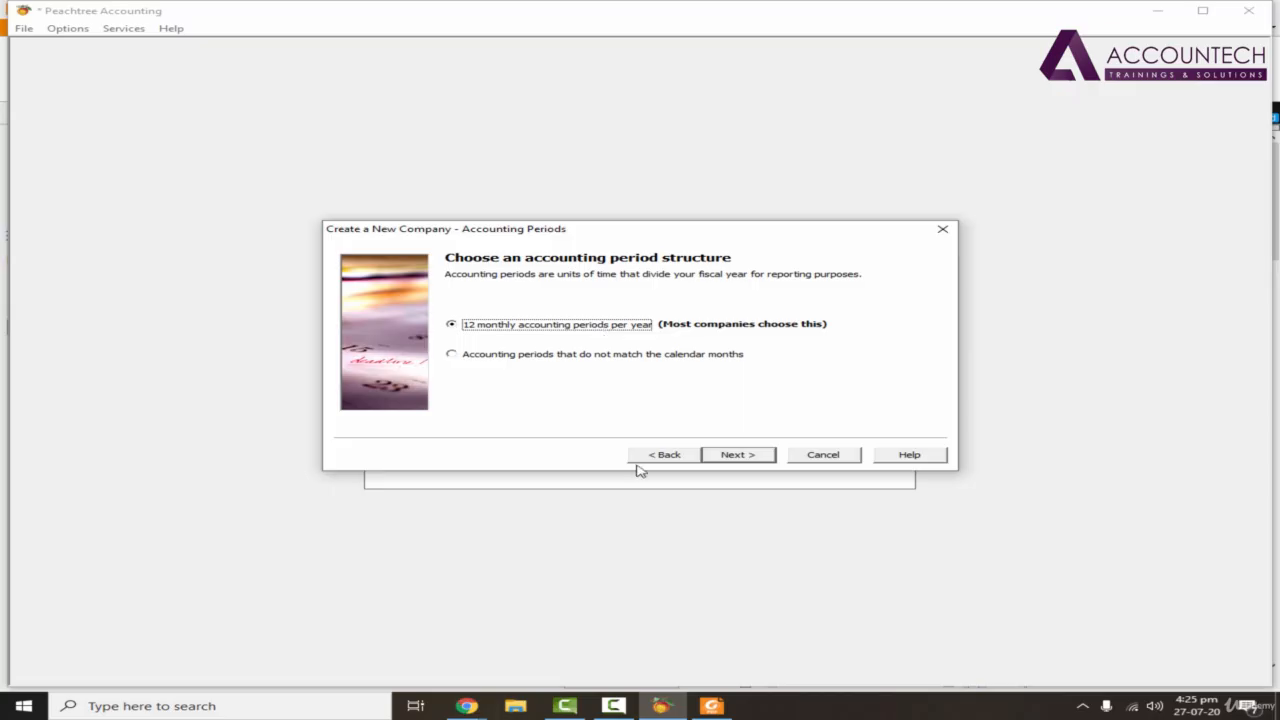
Step: Switch to the Zain Traders PDF in Foxit Reader and check the financial year and opening balance date
left_click(712, 694)
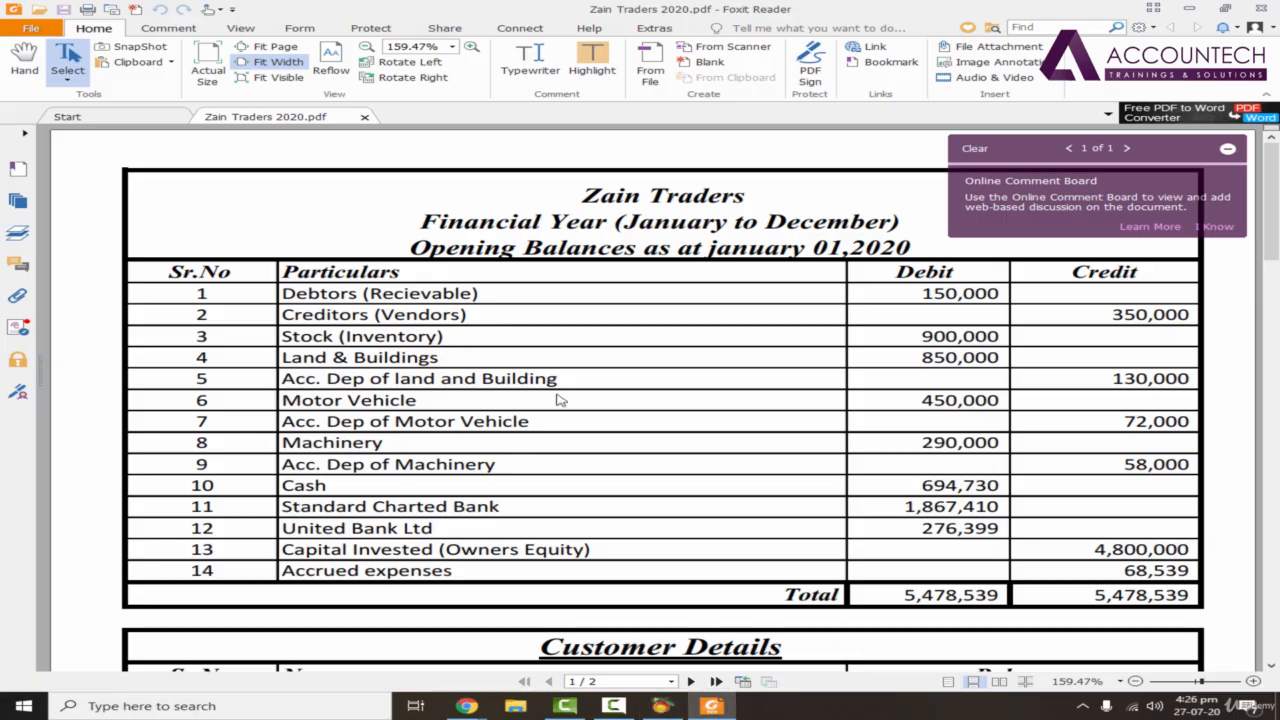
left_click_drag(770, 252, 906, 244)
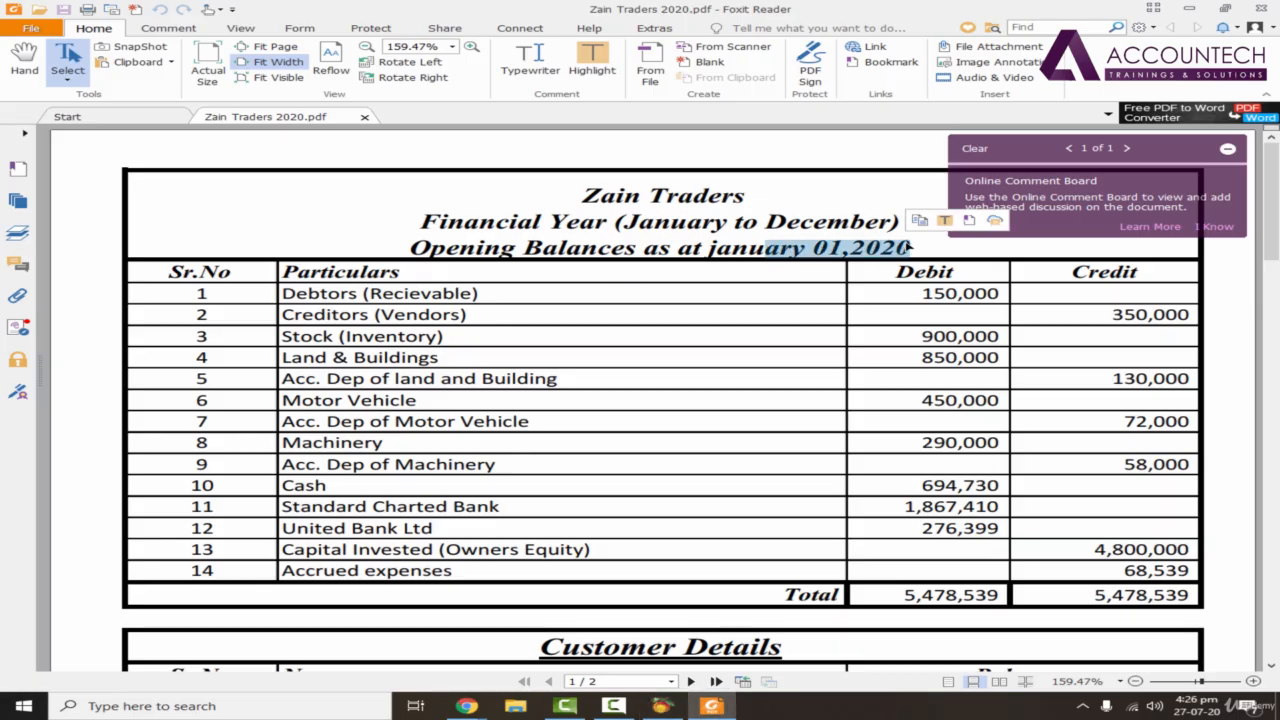
left_click(777, 309)
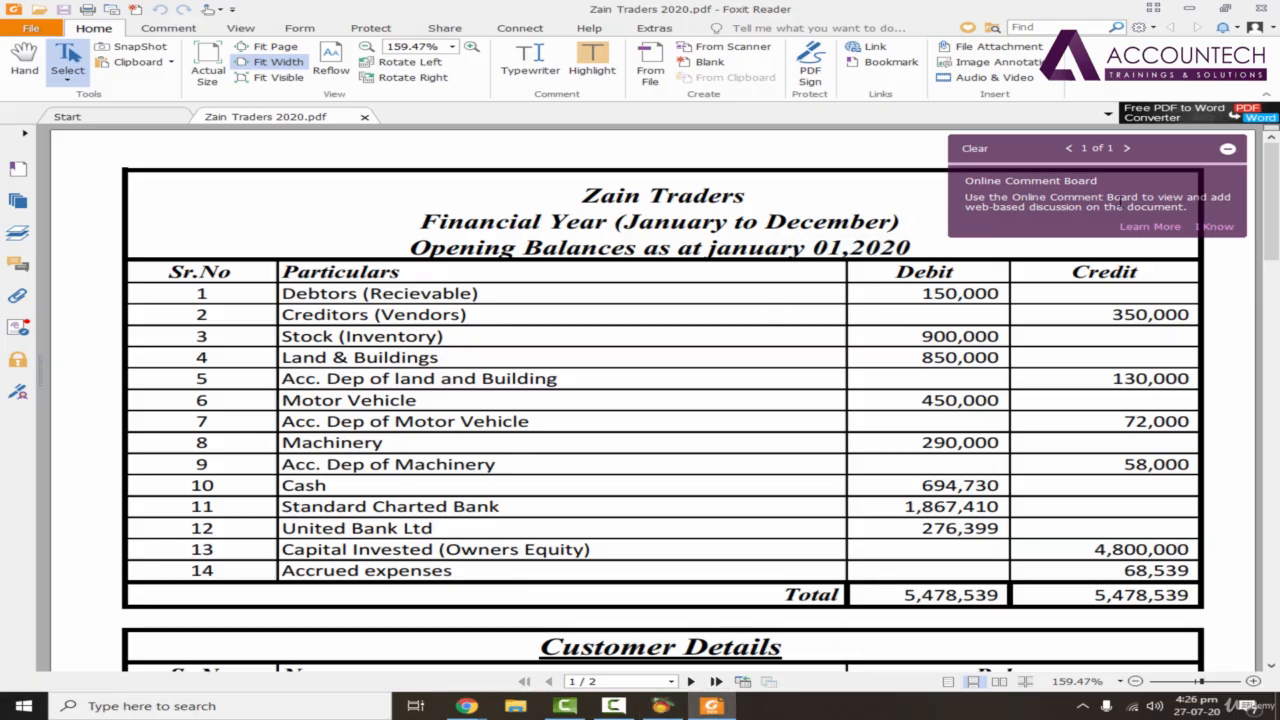
left_click(1229, 149)
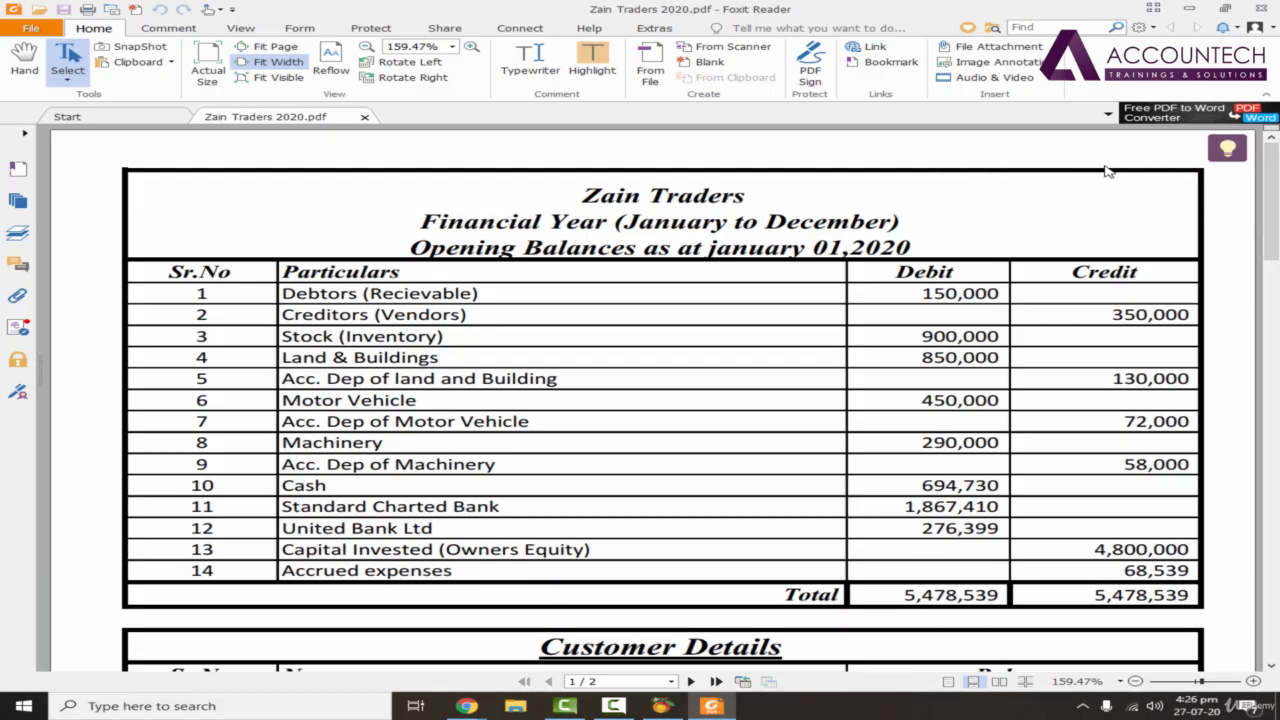
Step: Return to the Peachtree wizard and accept 12 monthly accounting periods per year
left_click(660, 706)
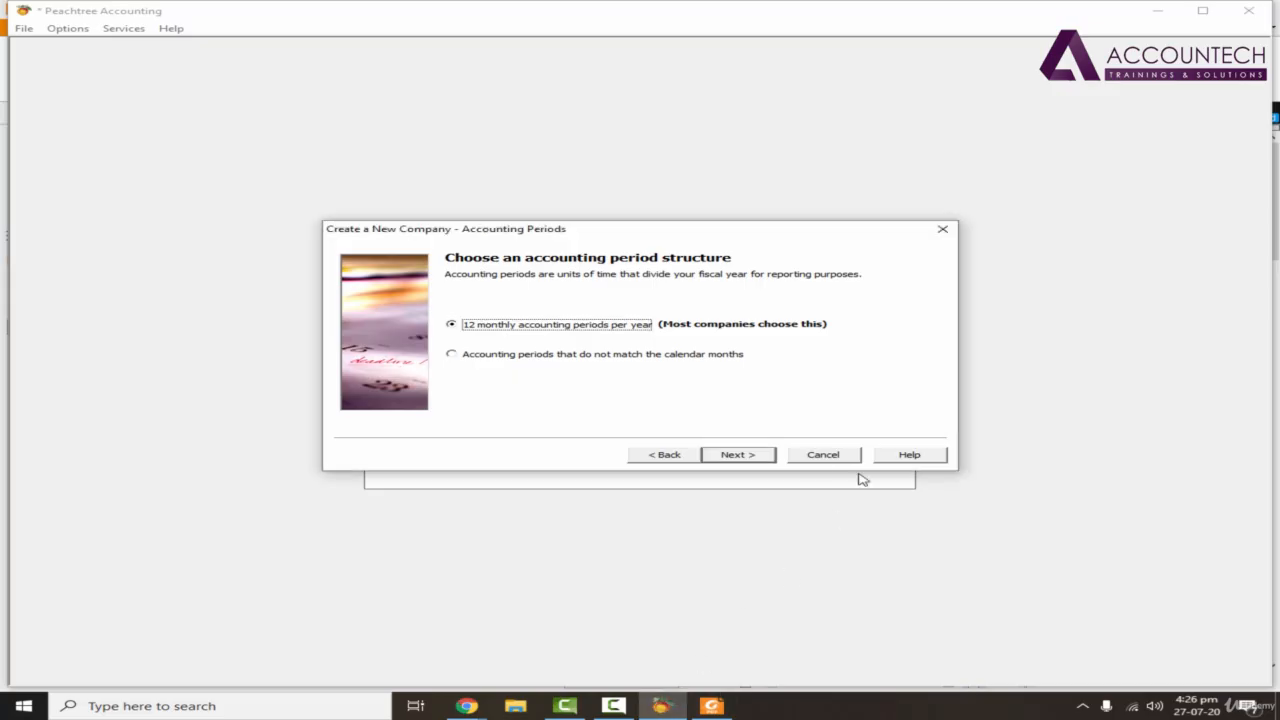
left_click(768, 456)
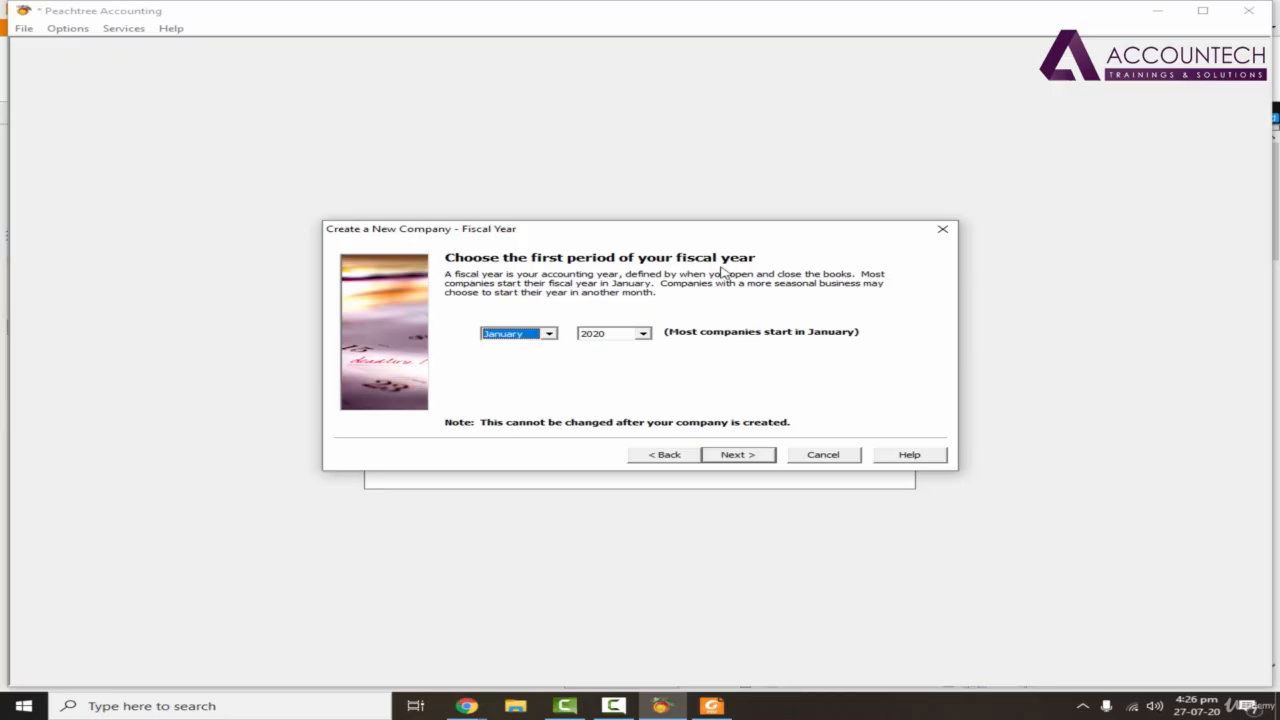
Step: Set January 2020 as the first period of the fiscal year and finish creating the company
left_click(549, 335)
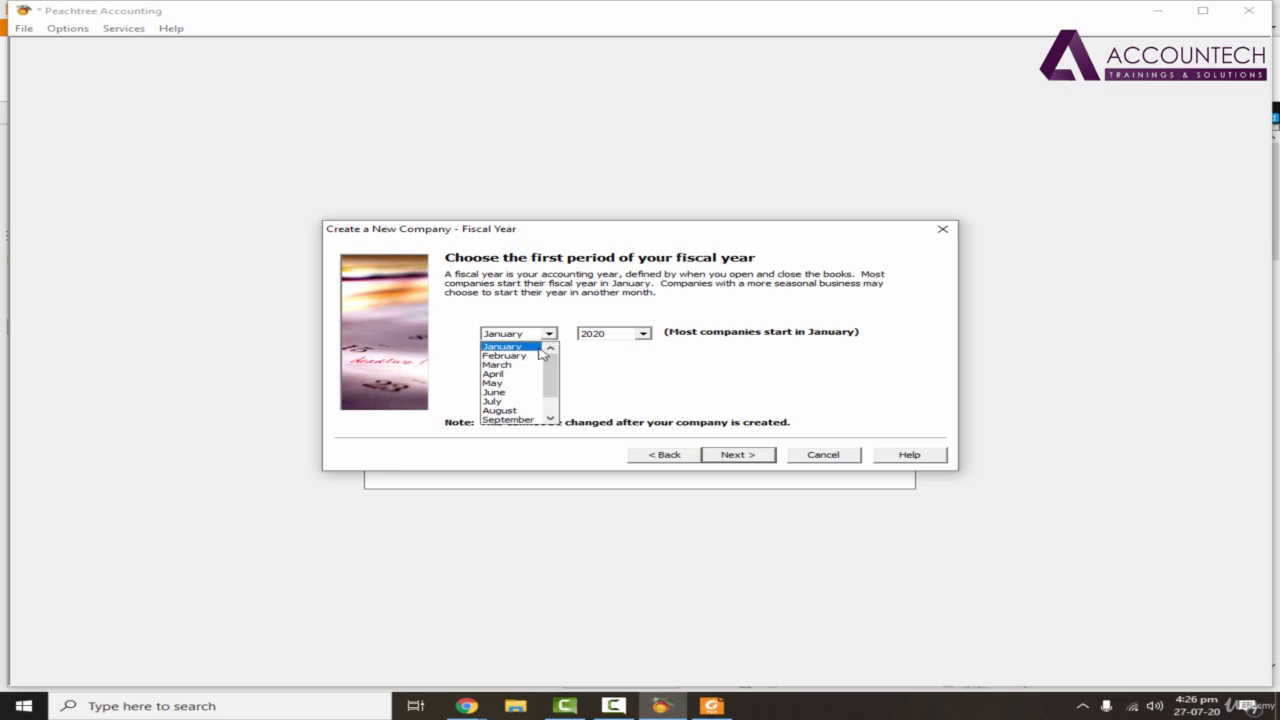
left_click(538, 348)
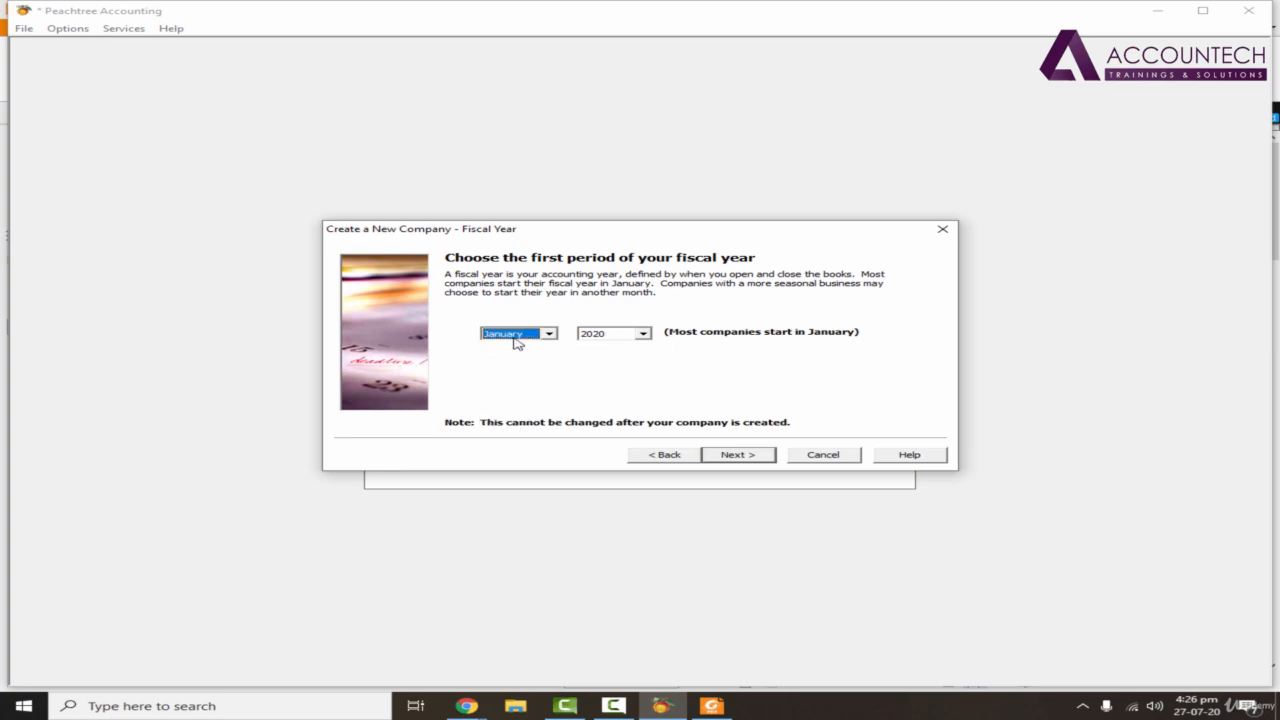
left_click(752, 463)
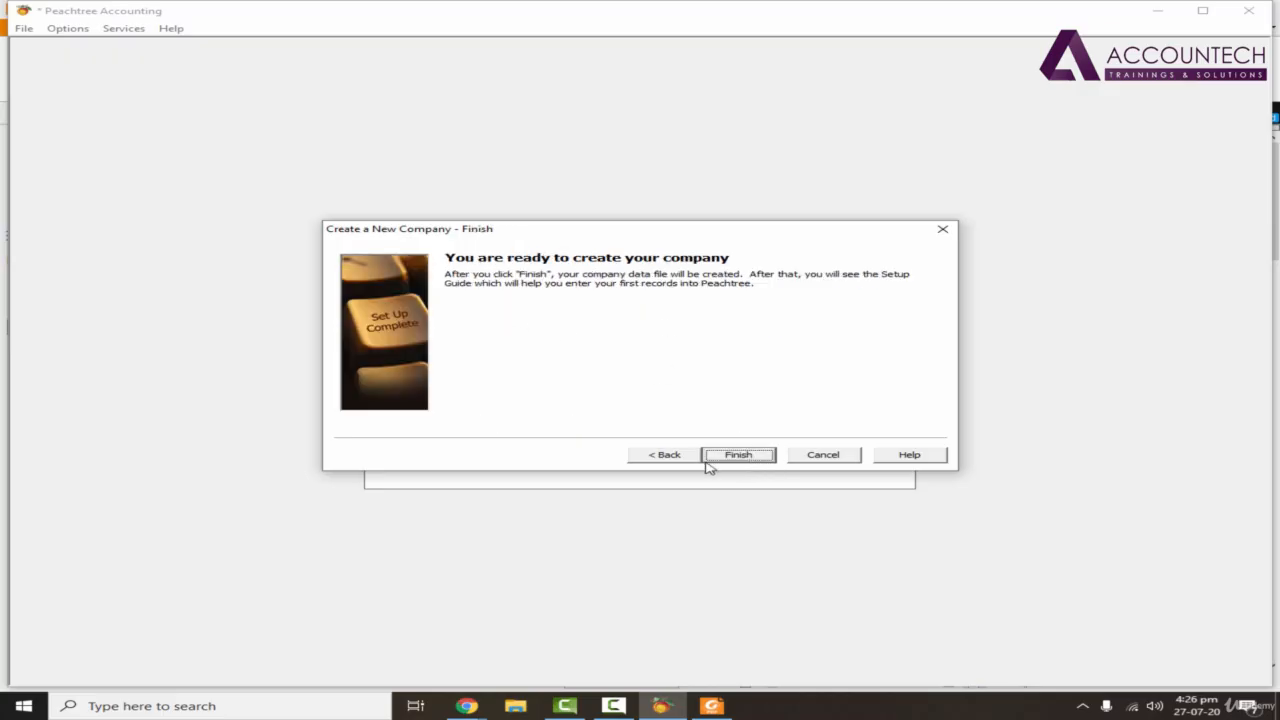
left_click(744, 459)
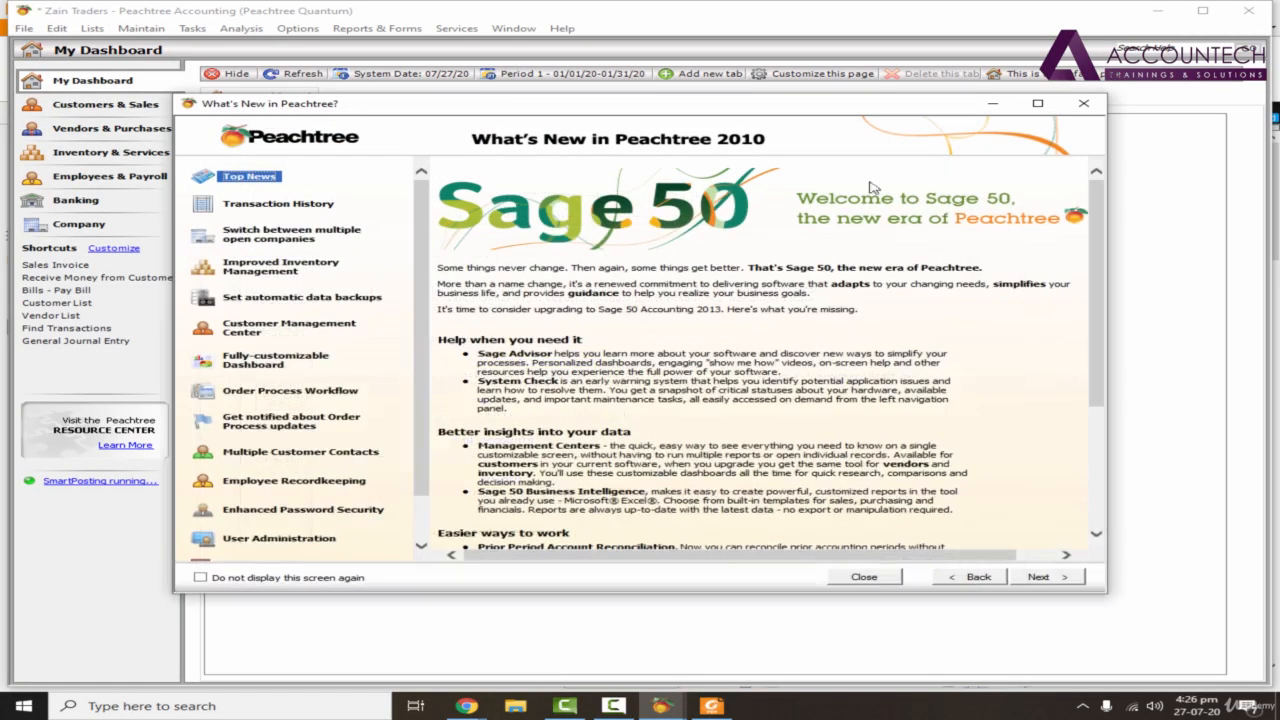
Step: Close the What's New window, the Setup Guide and the obsolete services notice to clear the dashboard
left_click(1084, 104)
left_click(639, 358)
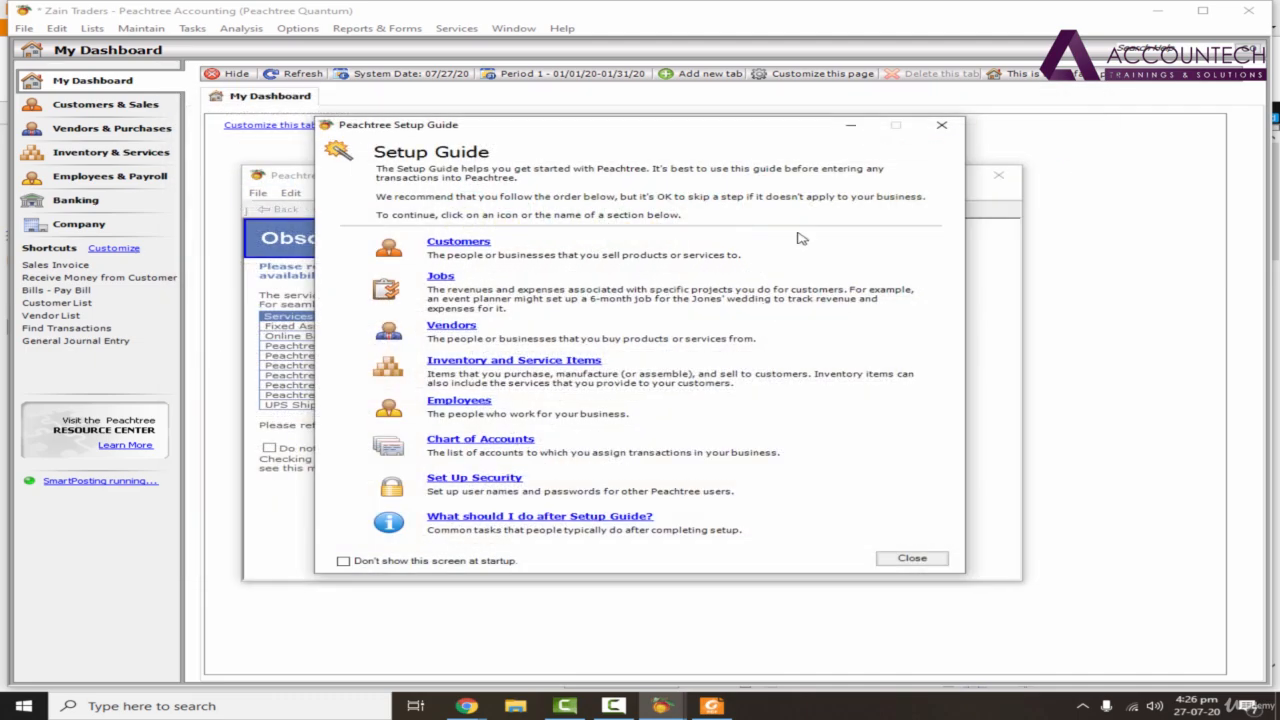
left_click(941, 124)
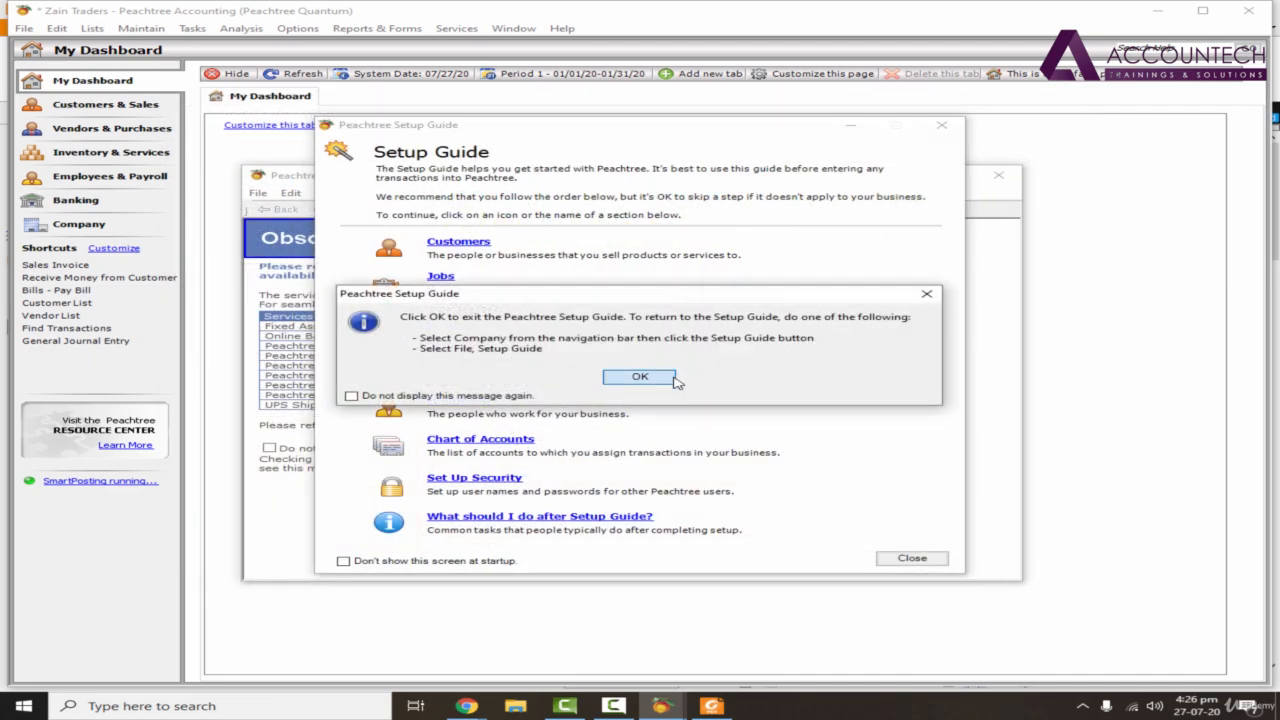
left_click(639, 376)
left_click(998, 175)
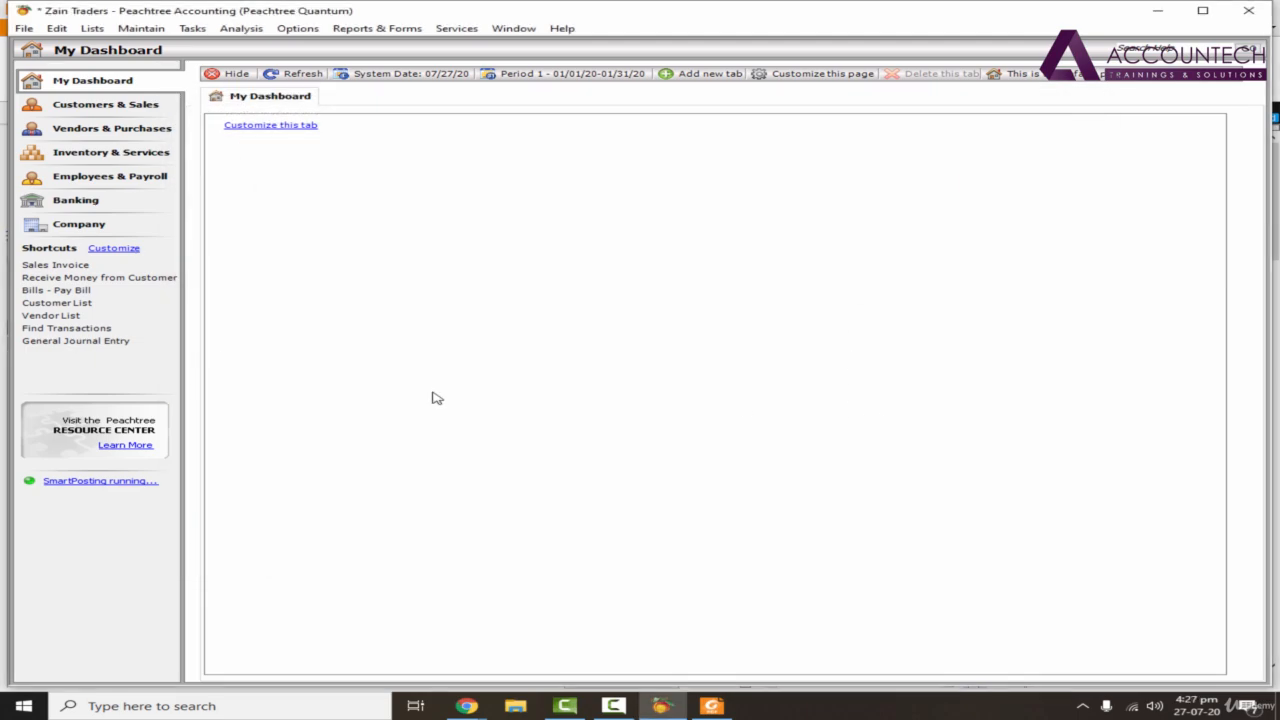